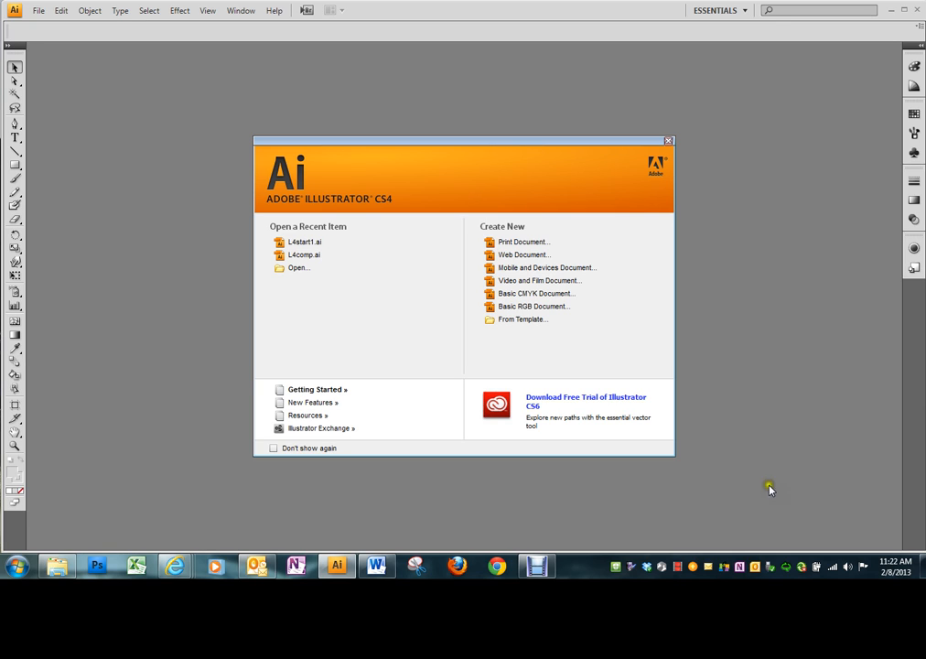
Step: Open the recent files L4comp.ai and L4start1.ai
{"action": "left_click", "coordinate": [301, 255]}
{"action": "left_click", "coordinate": [302, 258]}
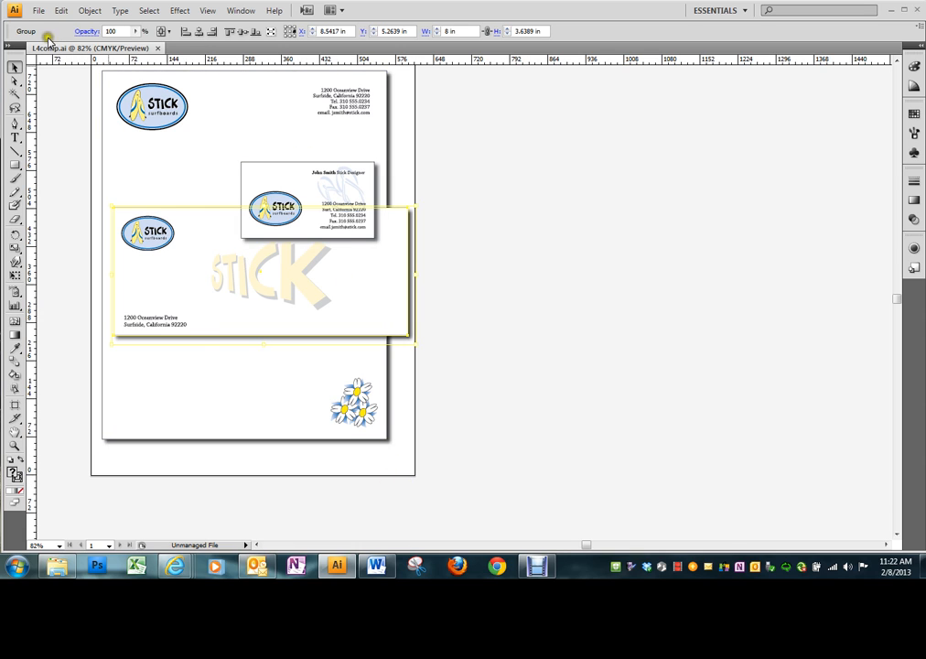
{"action": "left_click", "coordinate": [37, 10]}
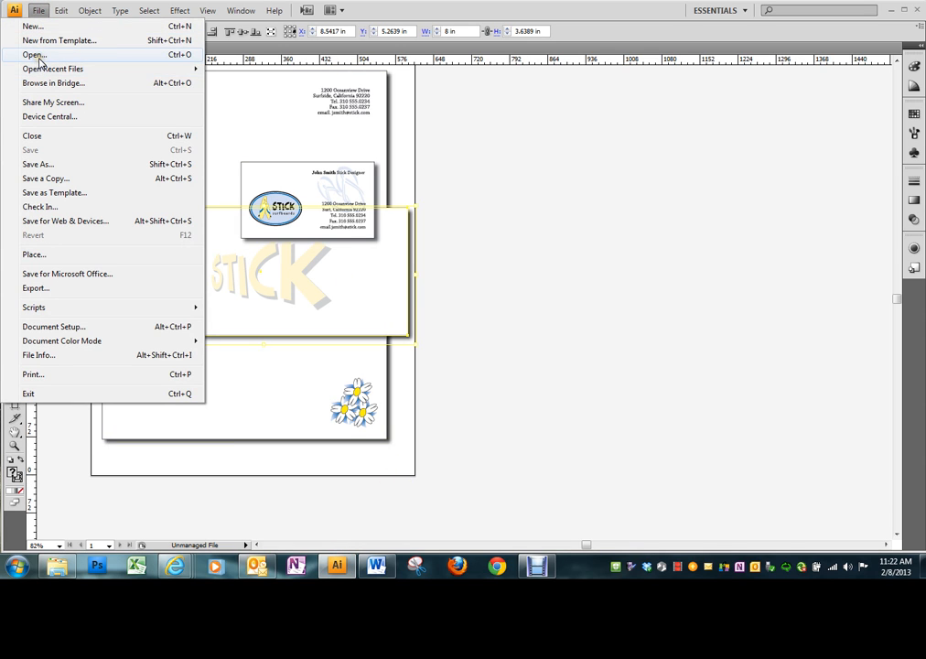
{"action": "mouse_move", "coordinate": [37, 69]}
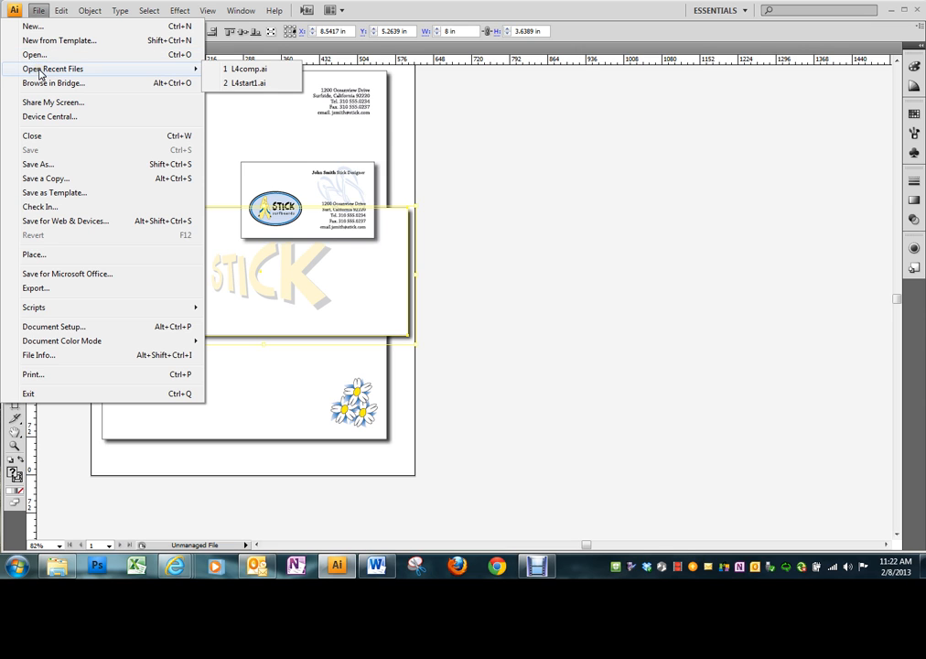
{"action": "left_click", "coordinate": [222, 70]}
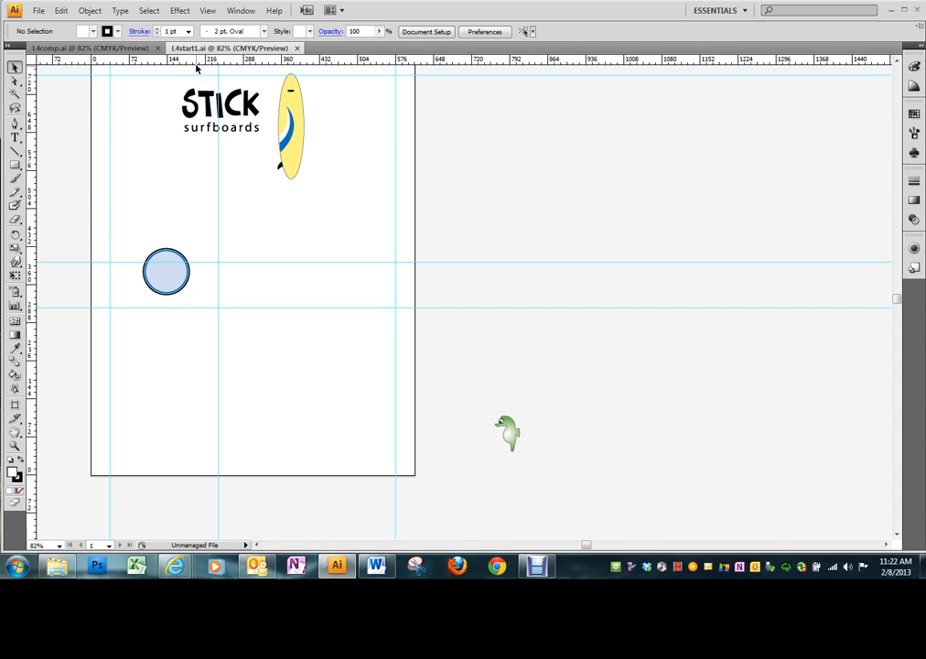
{"action": "left_click", "coordinate": [37, 11]}
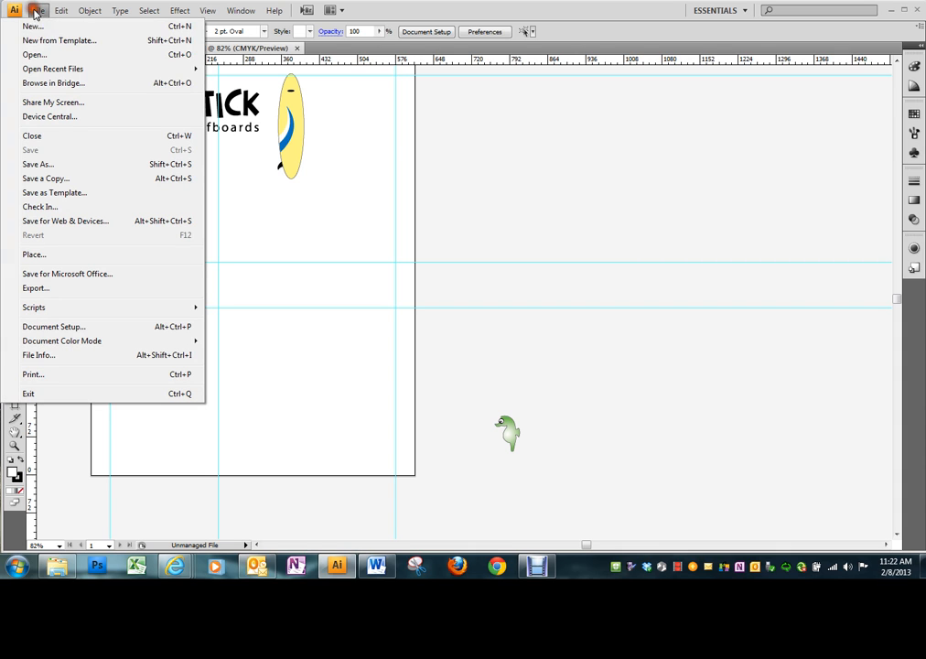
{"action": "left_click", "coordinate": [37, 163]}
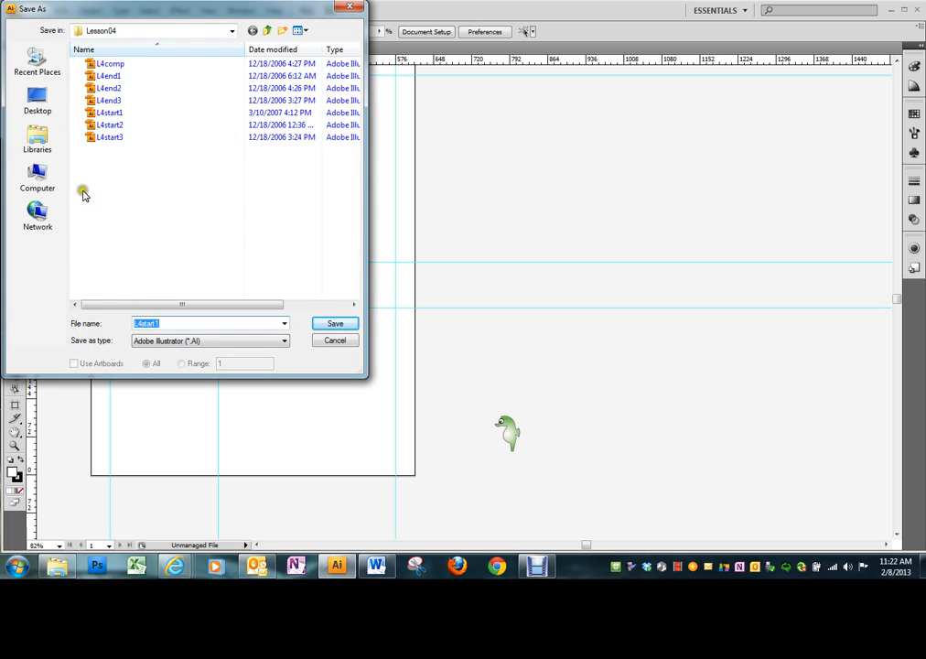
{"action": "left_click", "coordinate": [348, 9]}
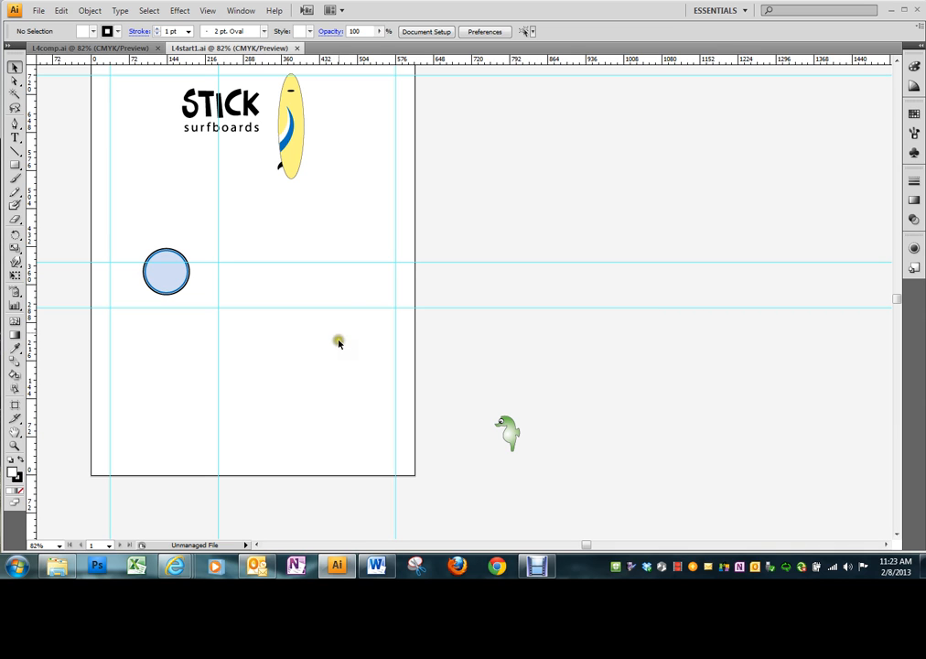
Step: Apply the general preferences with Use Preview Bounds turned off and Scale Strokes & Effects turned on
{"action": "left_click", "coordinate": [61, 11]}
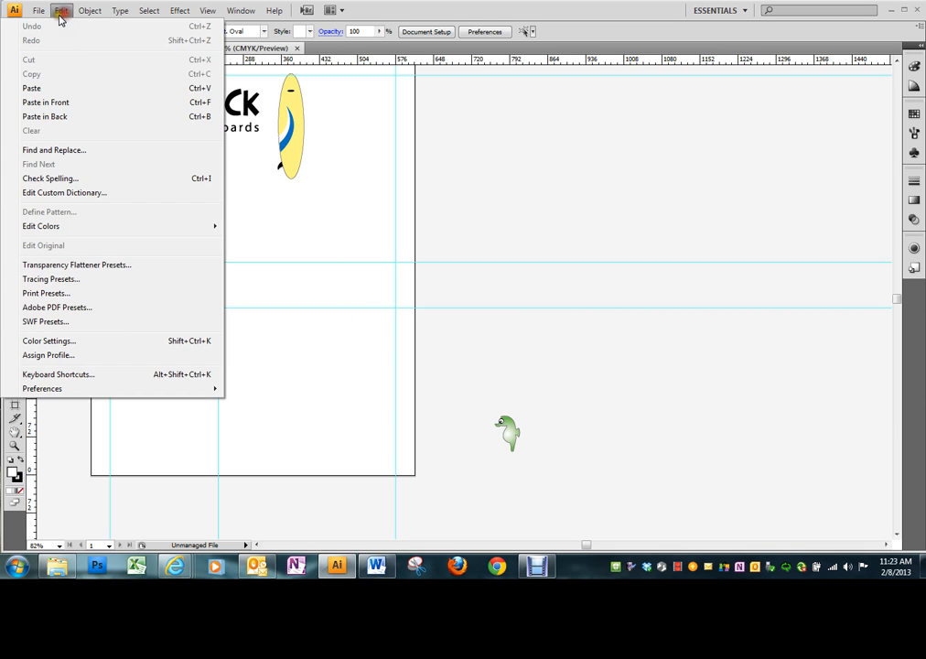
{"action": "mouse_move", "coordinate": [79, 391]}
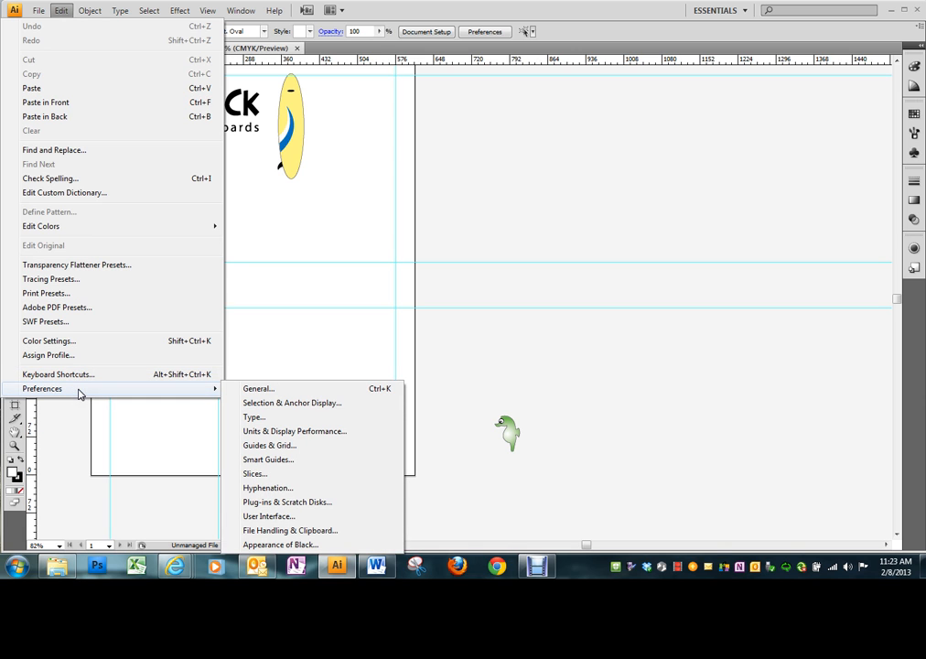
{"action": "left_click", "coordinate": [274, 389]}
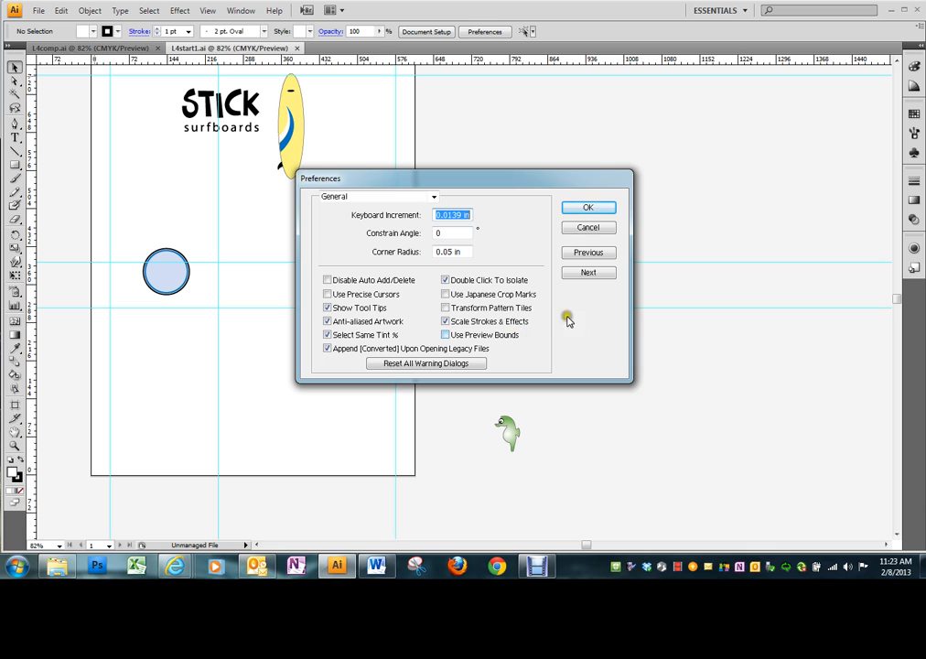
{"action": "left_click", "coordinate": [609, 210]}
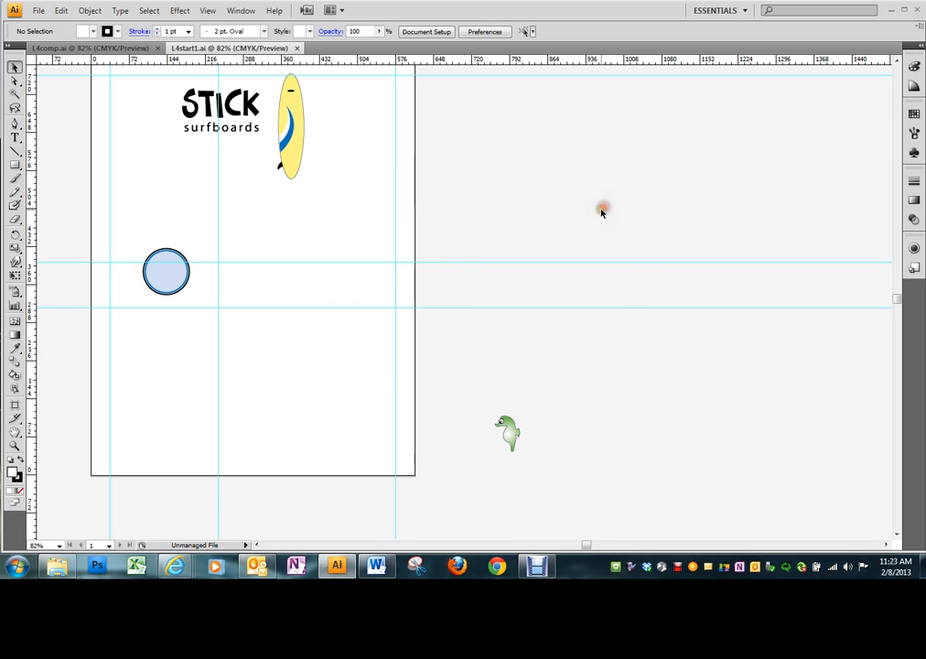
{"action": "left_click", "coordinate": [207, 11]}
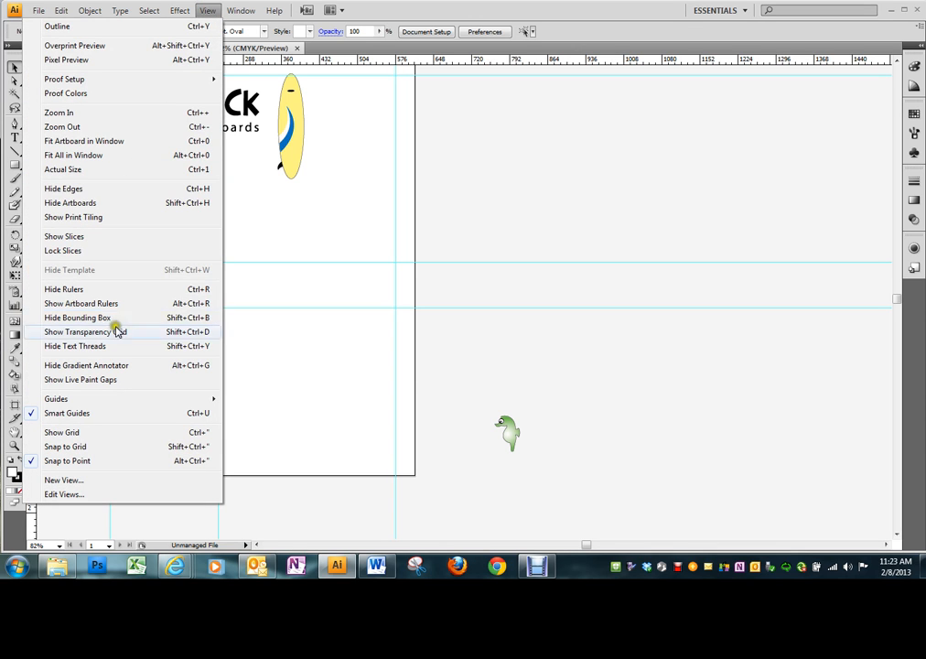
{"action": "left_click", "coordinate": [336, 402]}
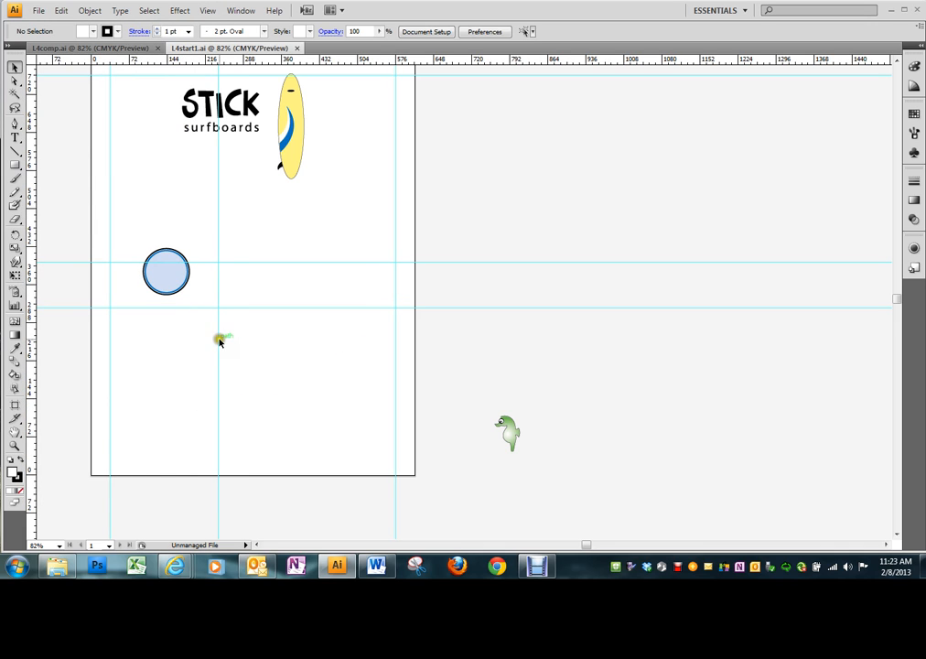
Step: Scale the blue circle group proportionally to about 1.98 in wide, and flatten it to about 1.14 in high between the two lower horizontal guides
{"action": "left_click", "coordinate": [187, 277]}
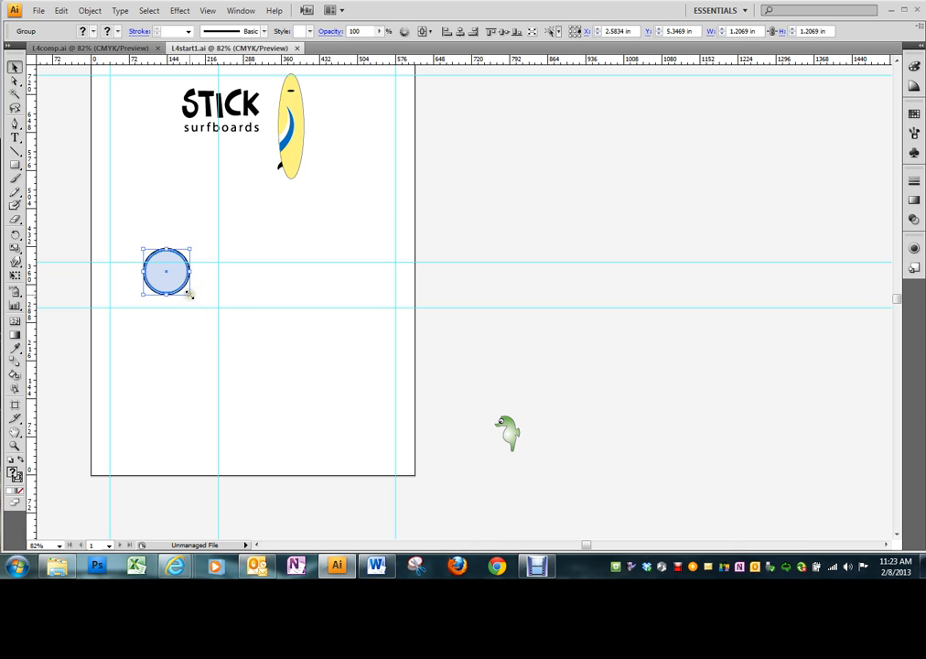
{"action": "left_click_drag", "start_coordinate": [189, 295], "coordinate": [219, 344]}
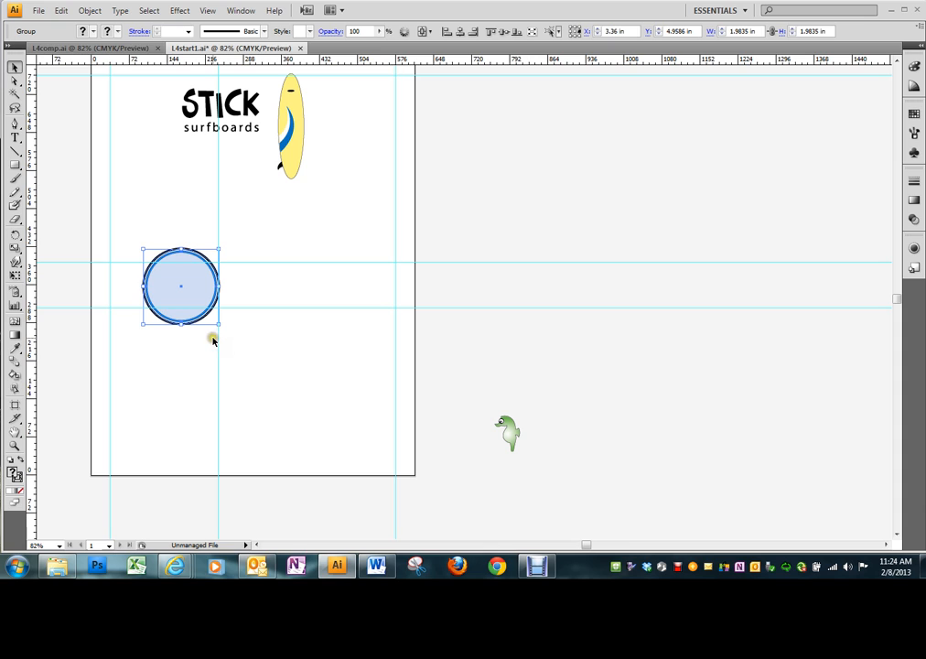
{"action": "left_click", "coordinate": [211, 335]}
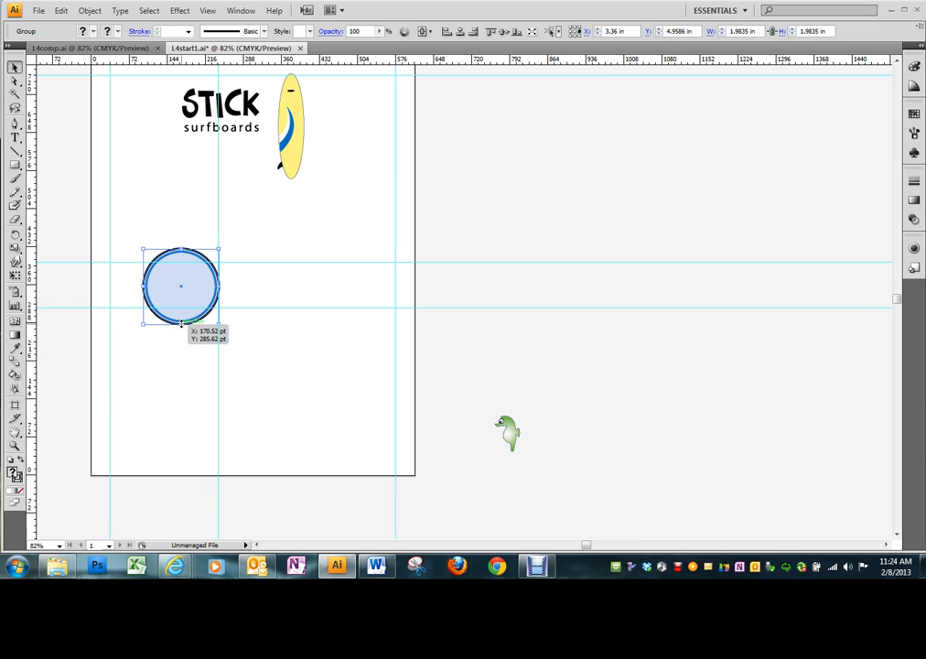
{"action": "left_click_drag", "start_coordinate": [181, 324], "coordinate": [180, 309]}
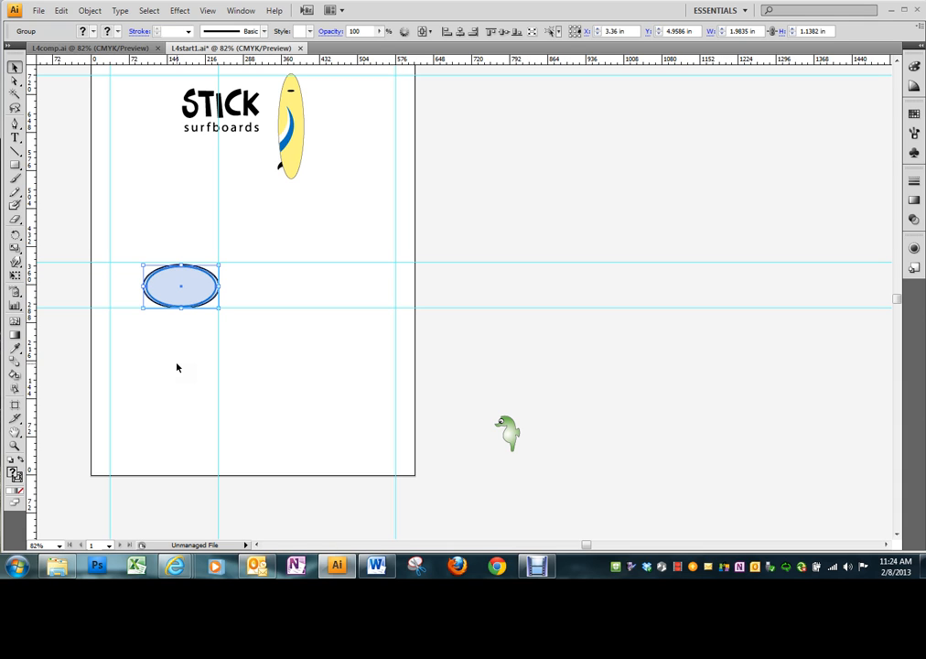
{"action": "left_click", "coordinate": [912, 268]}
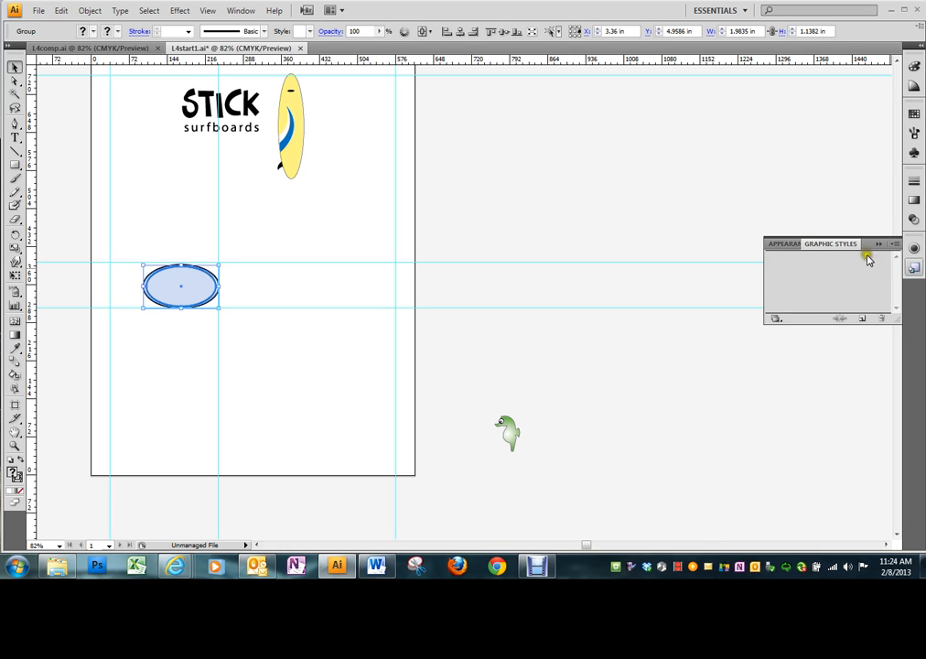
{"action": "left_click_drag", "start_coordinate": [866, 248], "coordinate": [569, 220]}
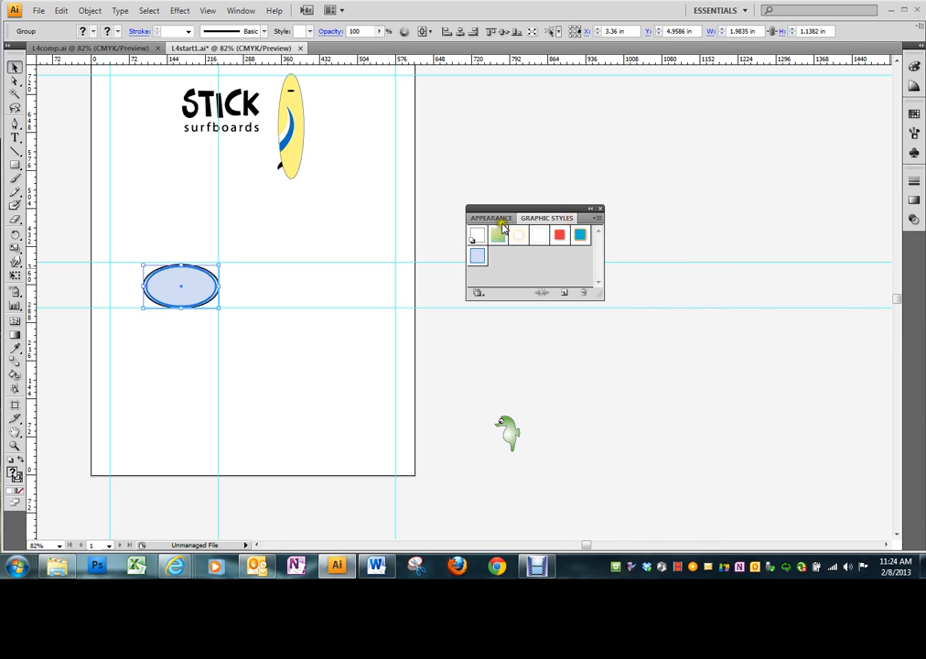
{"action": "left_click", "coordinate": [599, 212]}
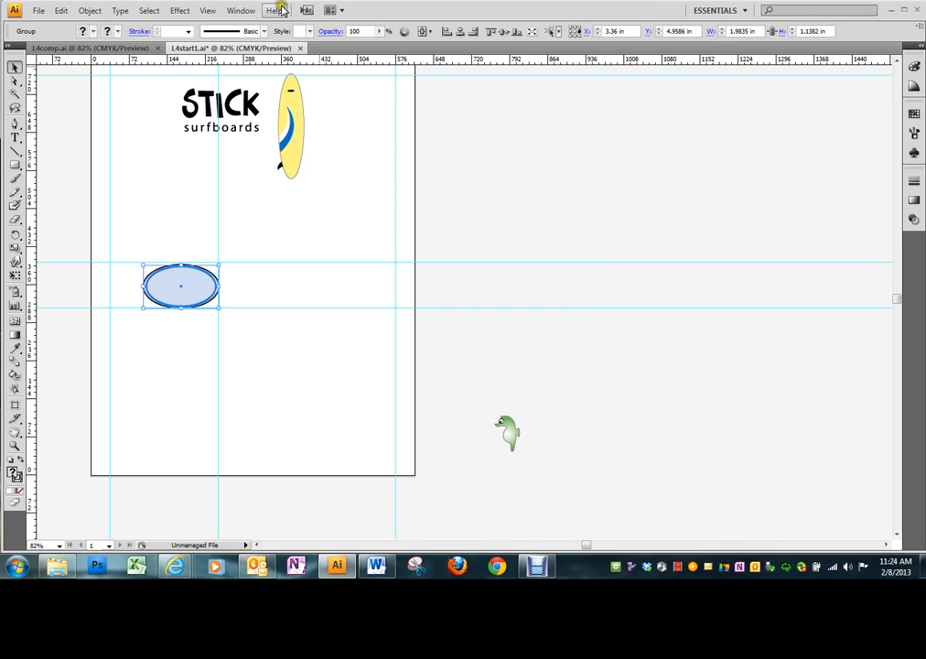
Step: Display the layers list, enlarge it to fit every layer, and make the Text Guides layer visible
{"action": "left_click", "coordinate": [245, 10]}
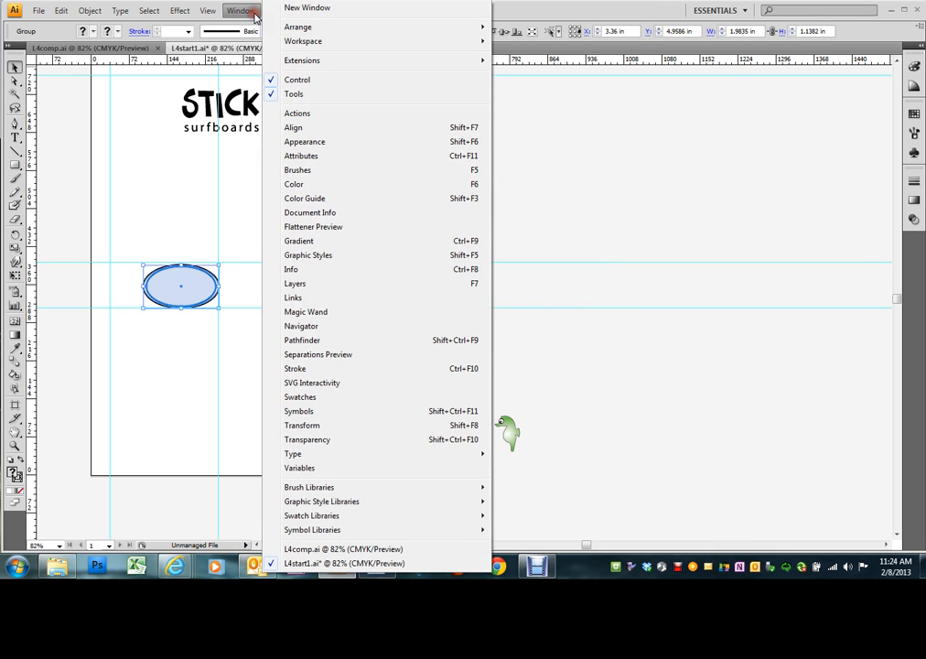
{"action": "left_click", "coordinate": [304, 284]}
{"action": "left_click_drag", "start_coordinate": [752, 310], "coordinate": [553, 251]}
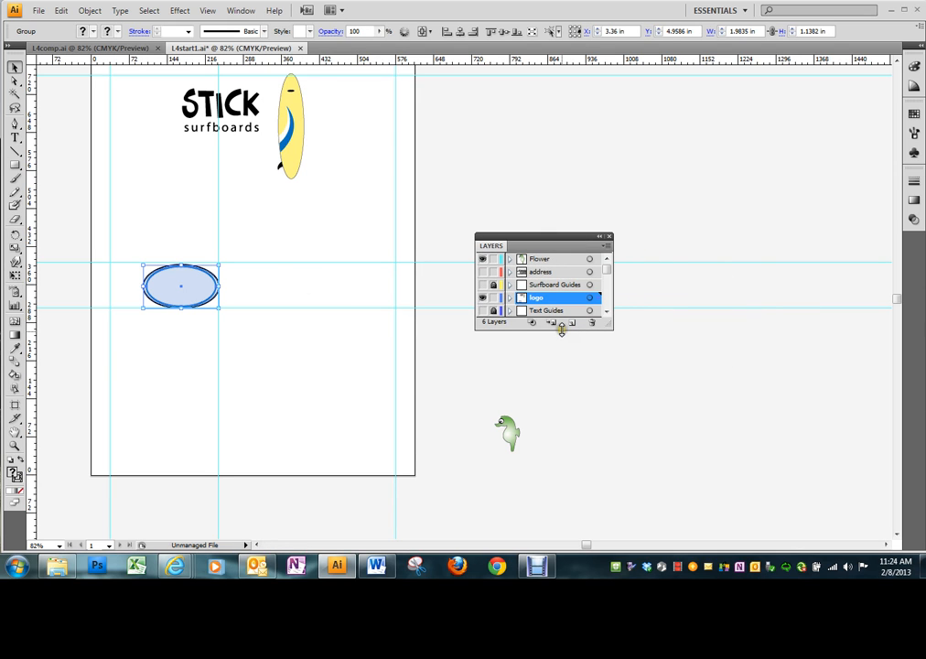
{"action": "left_click_drag", "start_coordinate": [561, 329], "coordinate": [559, 366]}
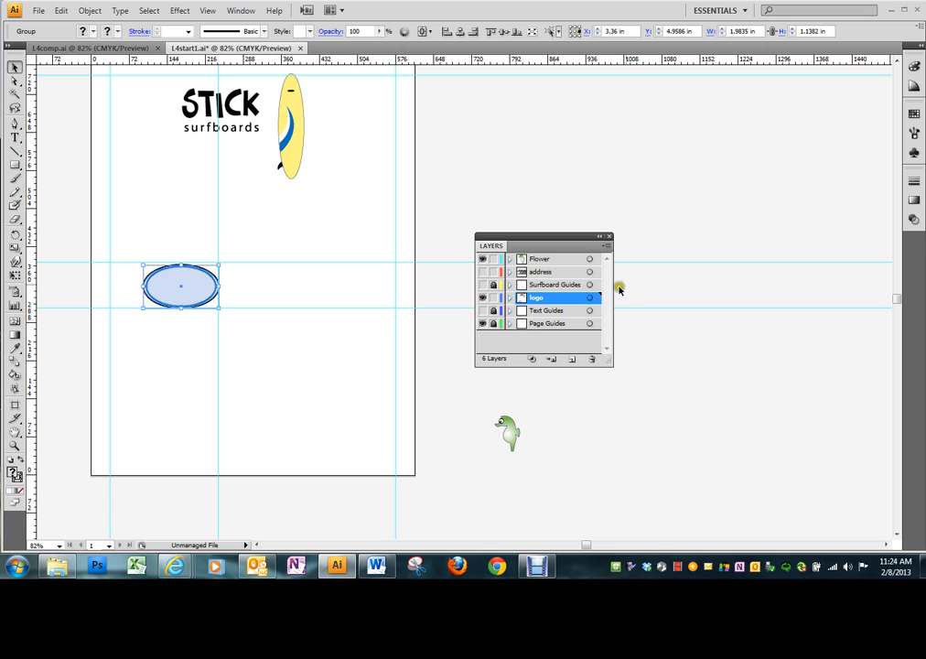
{"action": "scroll", "coordinate": [647, 275], "scroll_direction": "up", "scroll_amount": 1}
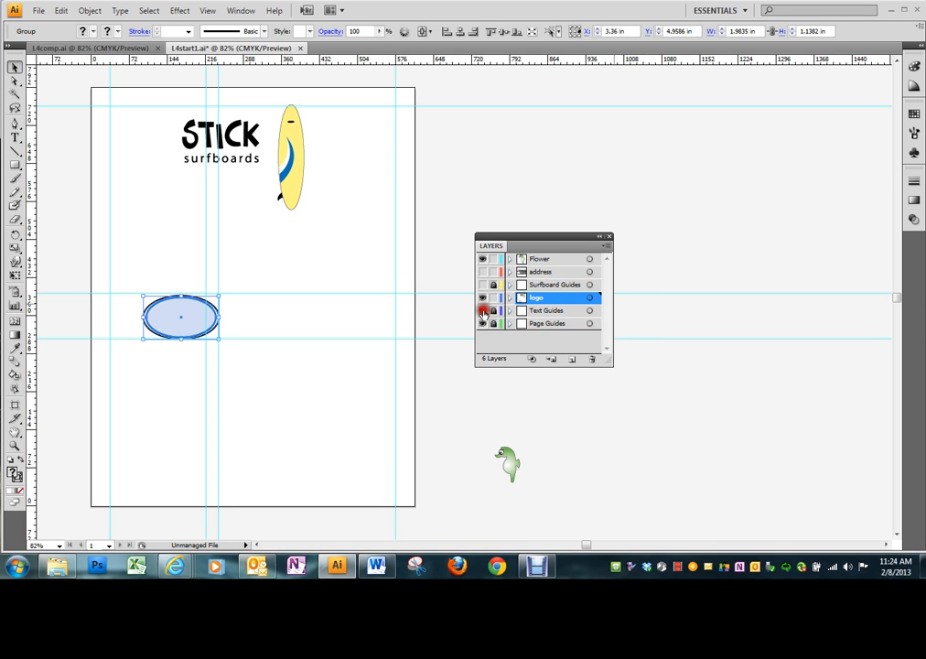
{"action": "left_click", "coordinate": [489, 327]}
Step: Move the STICK surfboards text group down onto the blue ellipse, between the two lower horizontal guides
{"action": "left_click", "coordinate": [235, 138]}
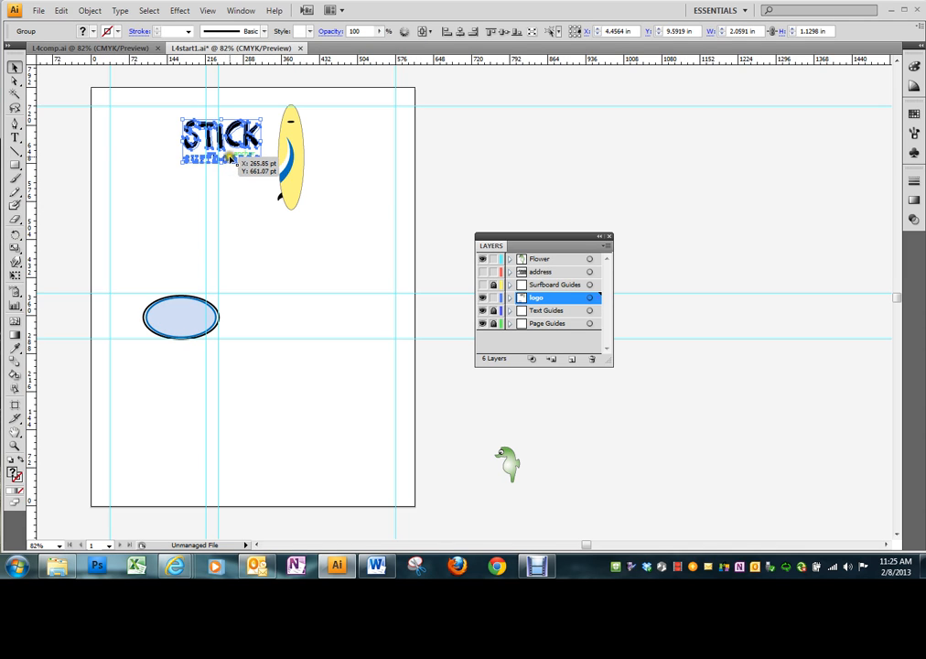
{"action": "left_click_drag", "start_coordinate": [229, 137], "coordinate": [170, 313]}
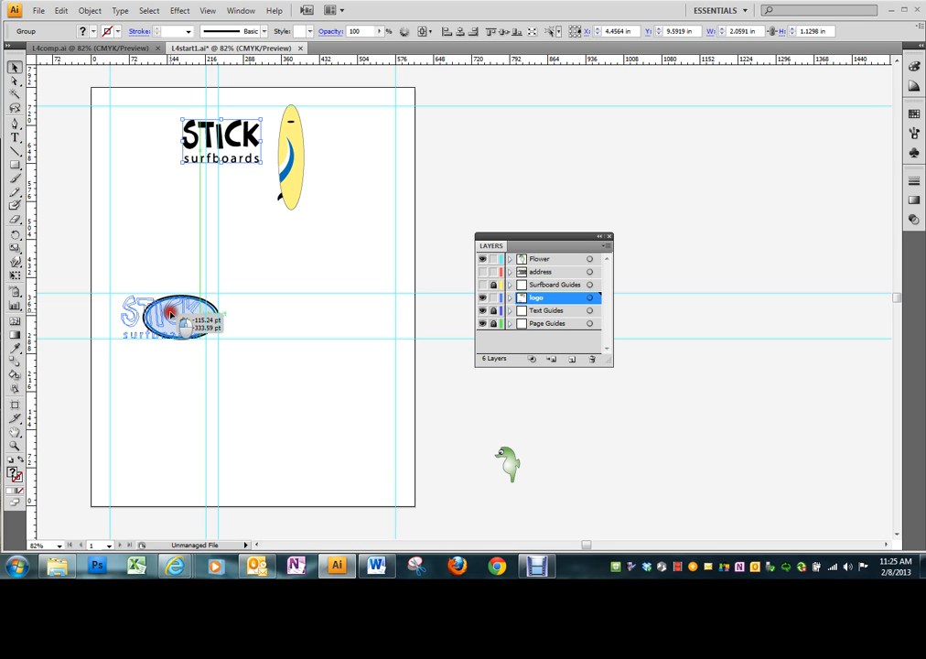
{"action": "left_click_drag", "start_coordinate": [170, 313], "coordinate": [173, 313]}
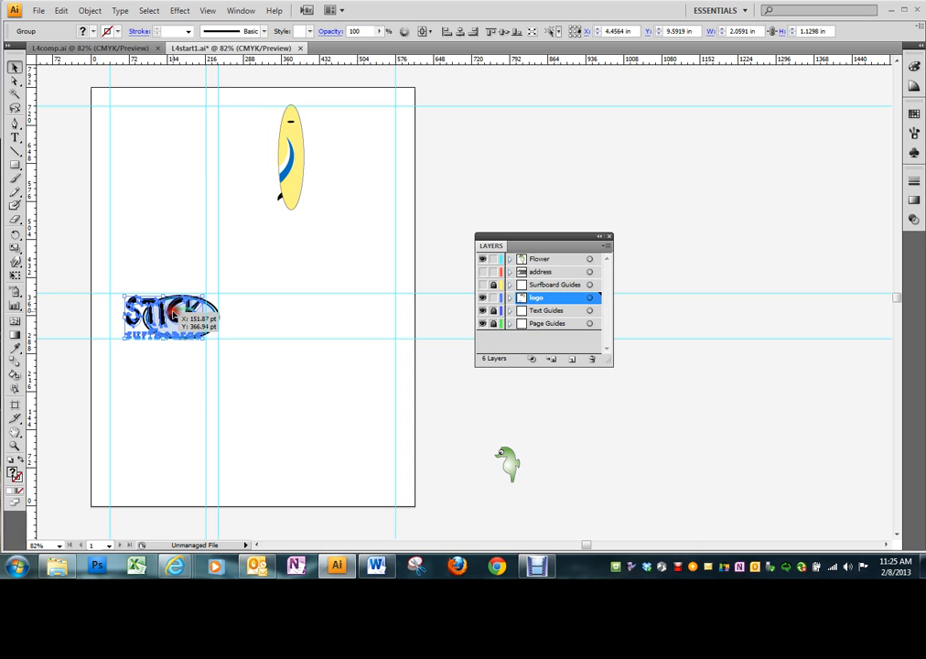
{"action": "left_click", "coordinate": [186, 399]}
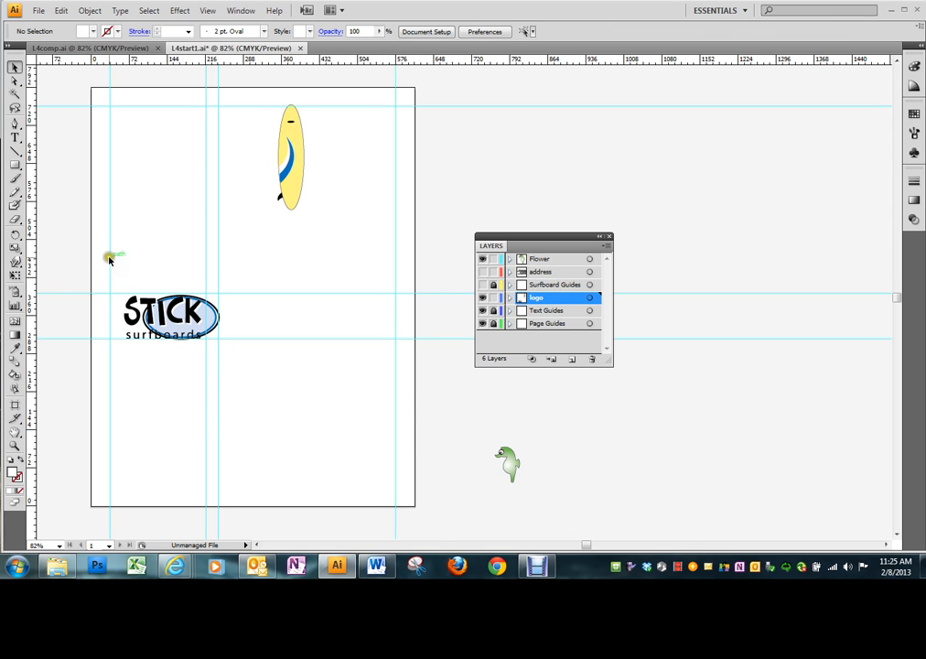
Step: Select the STICK surfboards text and the ellipse together and nudge both slightly left
{"action": "left_click_drag", "start_coordinate": [117, 280], "coordinate": [197, 351]}
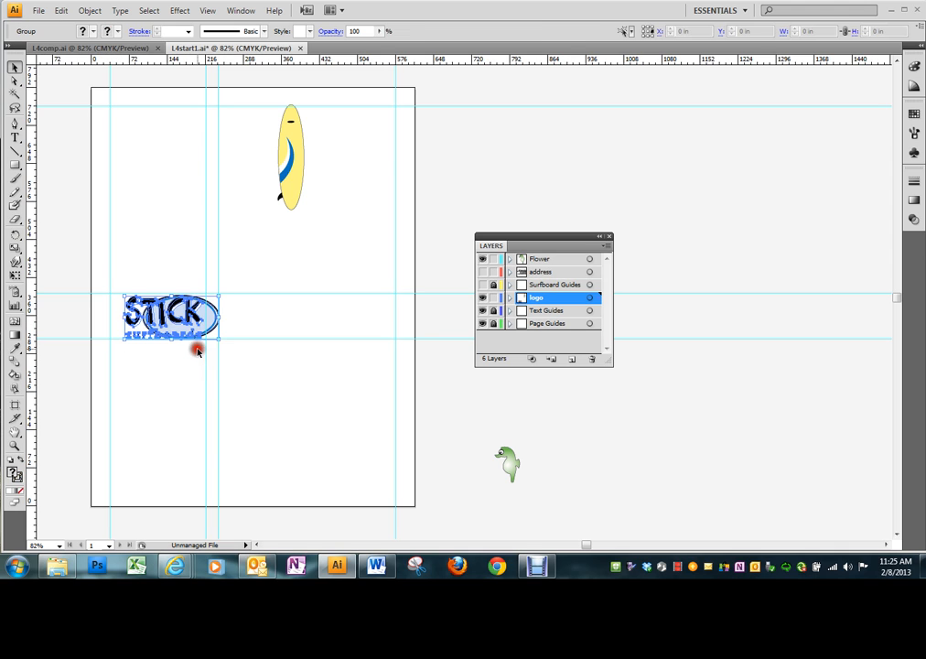
{"action": "key", "text": "Left"}
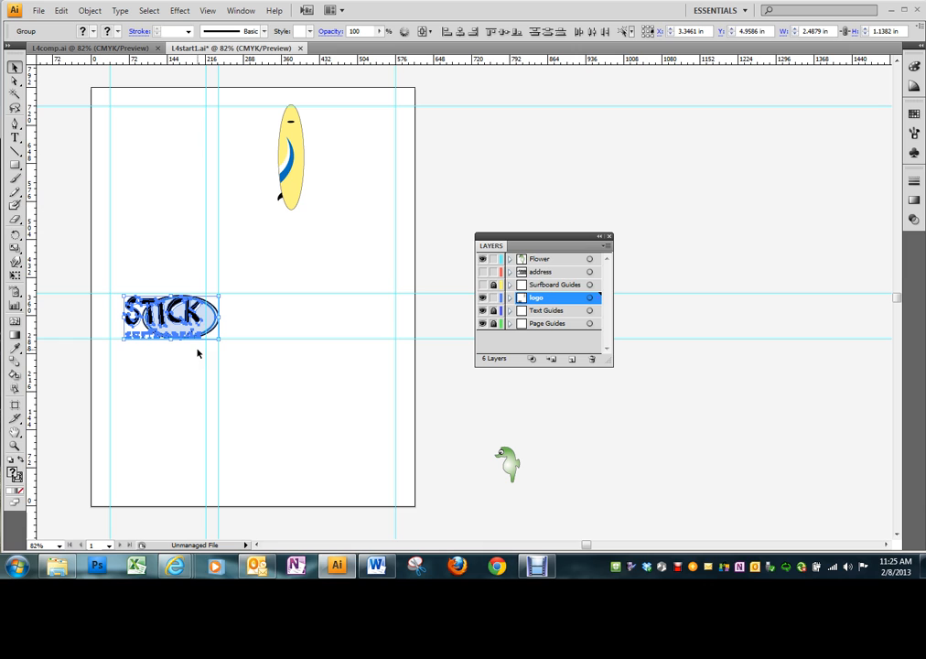
{"action": "left_click", "coordinate": [157, 372]}
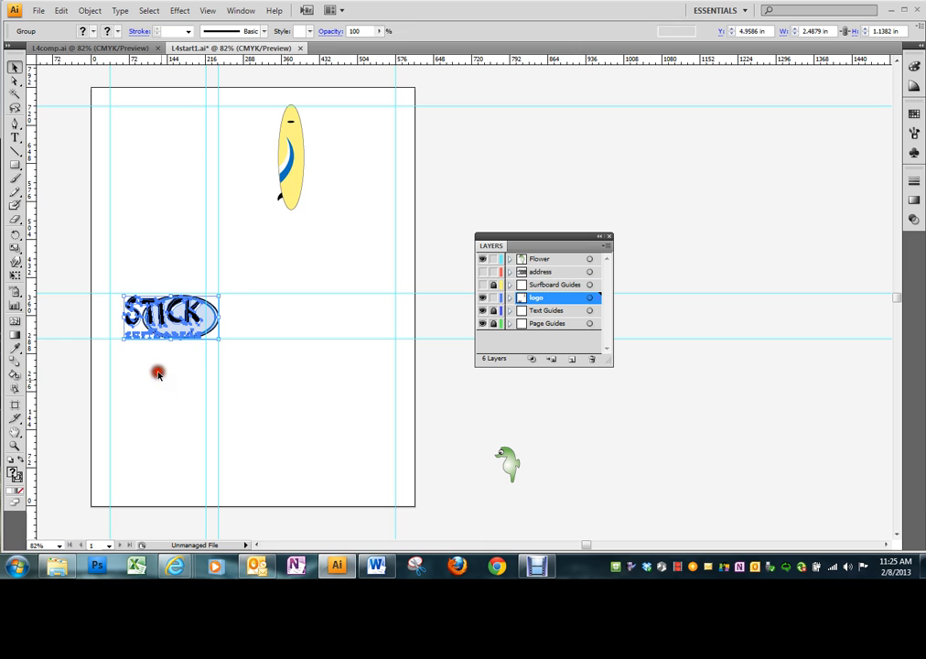
Step: Move the STICK surfboards text group right until its right edge meets the vertical text guide
{"action": "left_click", "coordinate": [178, 314]}
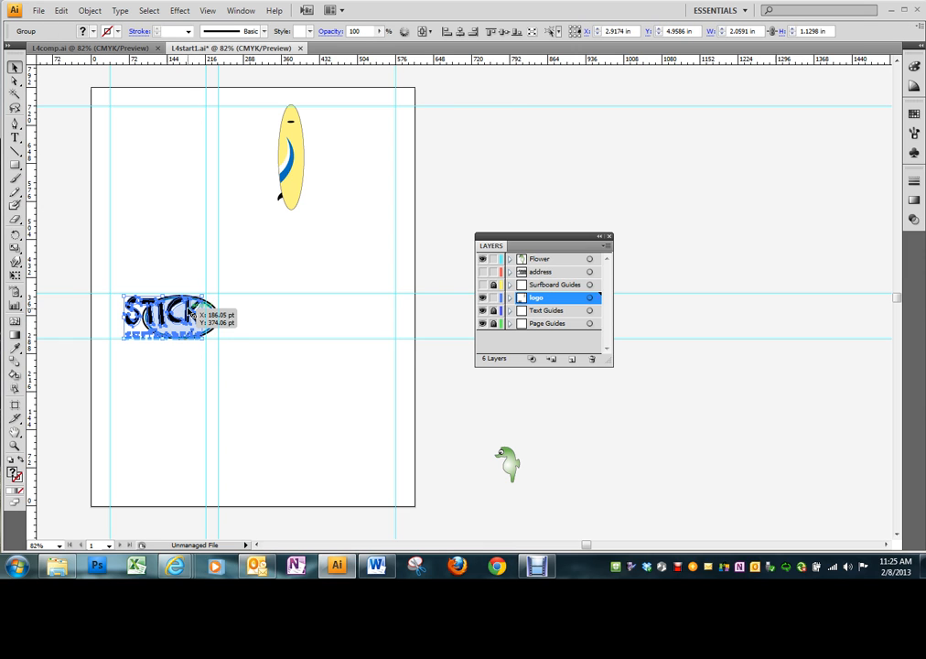
{"action": "left_click_drag", "start_coordinate": [189, 313], "coordinate": [190, 313]}
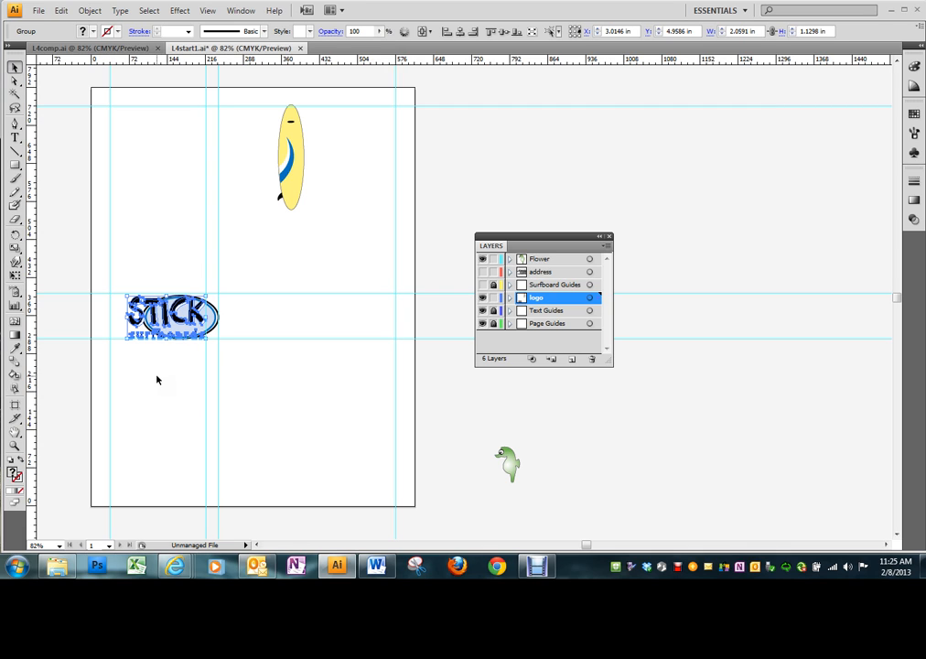
{"action": "left_click", "coordinate": [157, 377]}
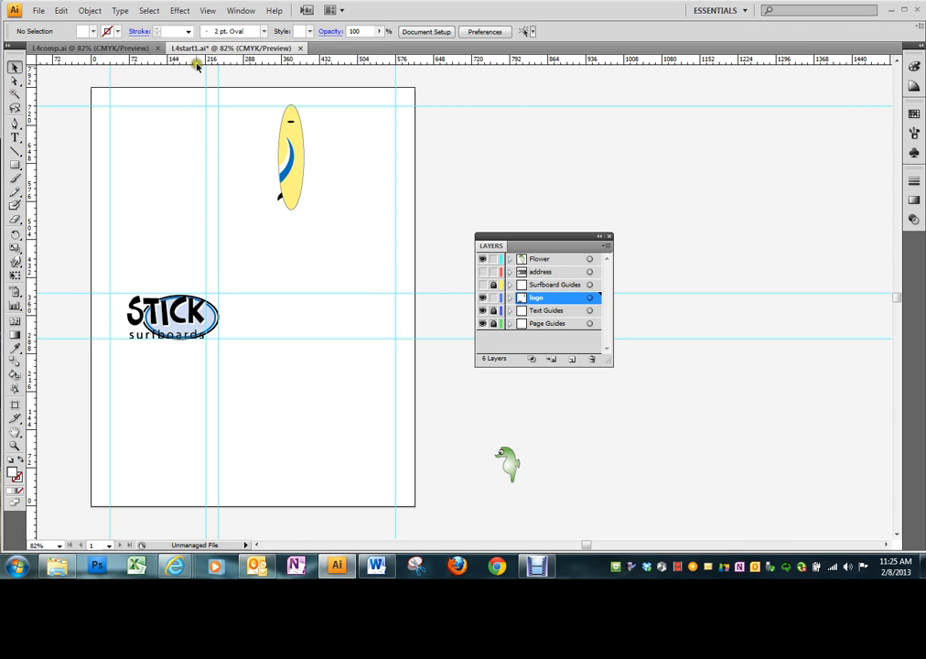
Step: Set the STICK surfboards text group's reference point to right-middle and its height to 57 pt with proportions constrained, using the Transform settings
{"action": "left_click", "coordinate": [237, 11]}
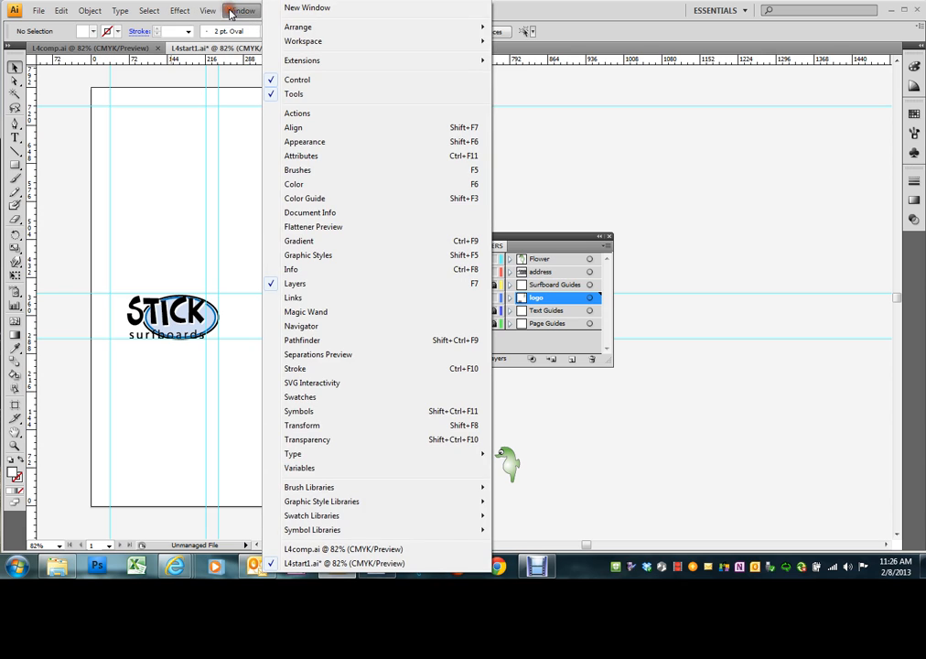
{"action": "left_click", "coordinate": [299, 425]}
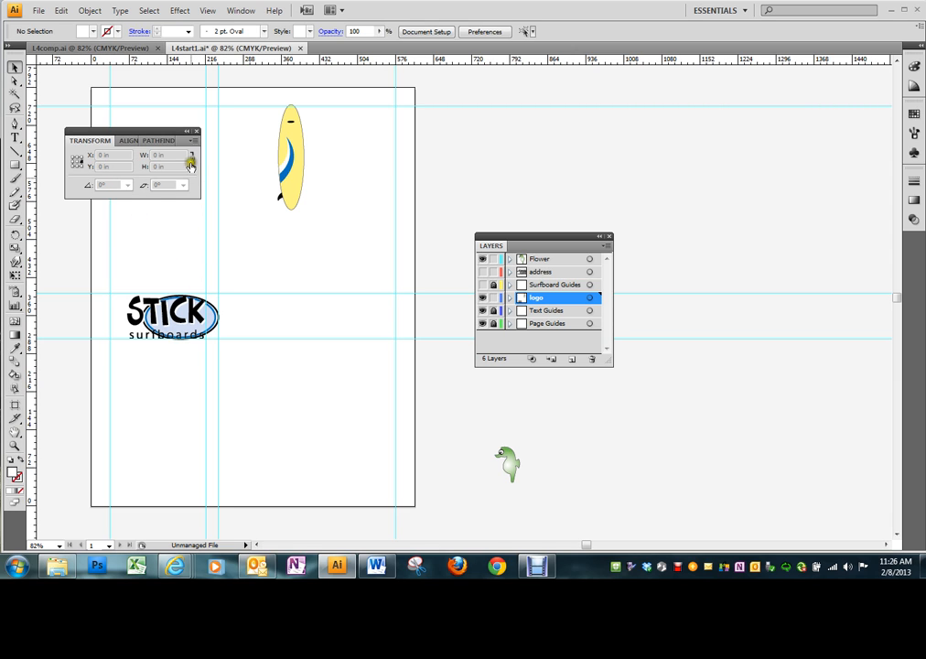
{"action": "left_click", "coordinate": [153, 311]}
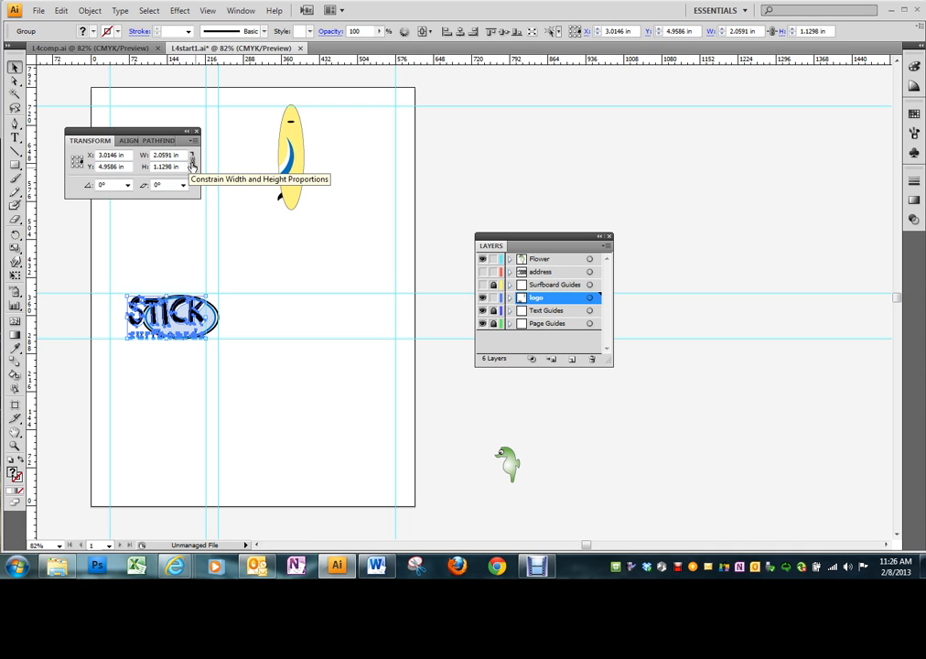
{"action": "left_click", "coordinate": [73, 162]}
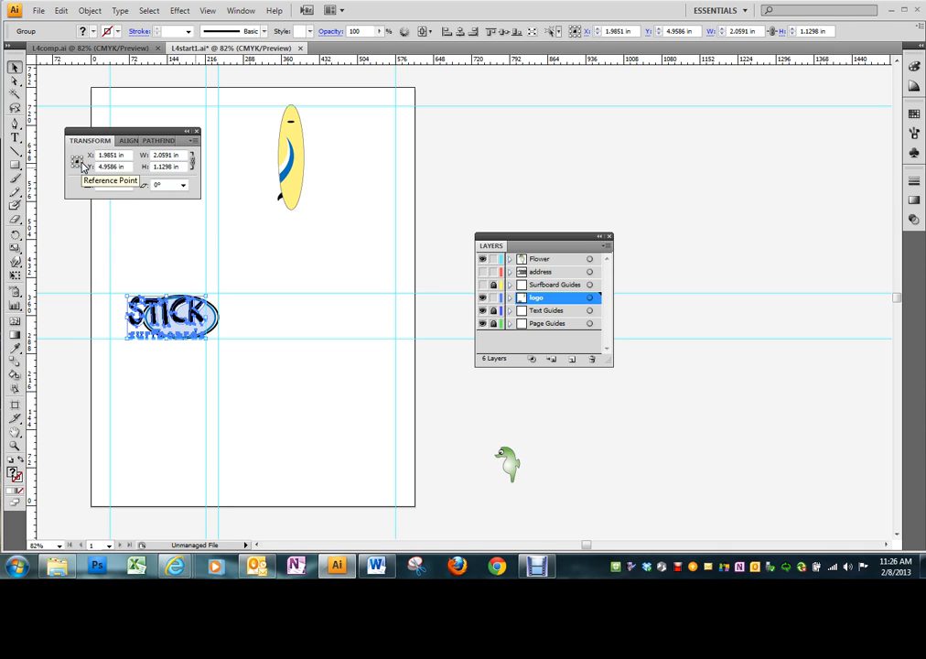
{"action": "left_click", "coordinate": [77, 160]}
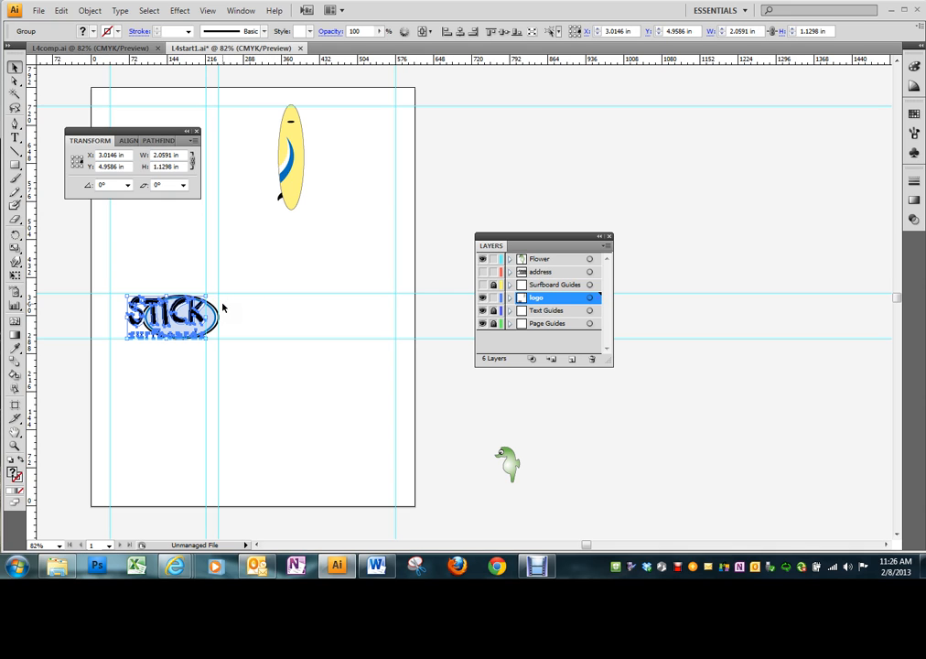
{"action": "left_click", "coordinate": [181, 165]}
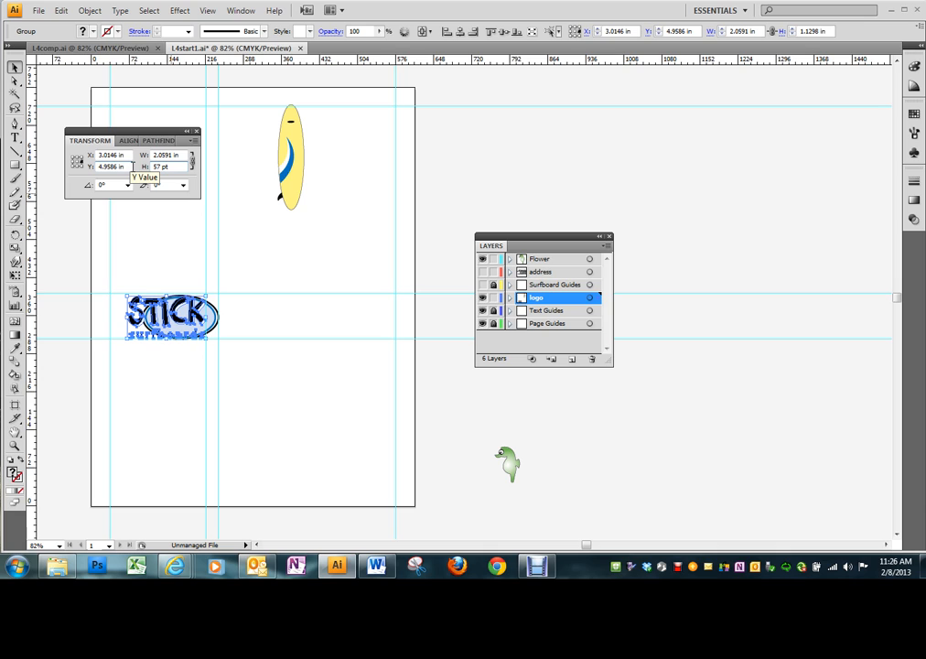
{"action": "key", "text": "Return"}
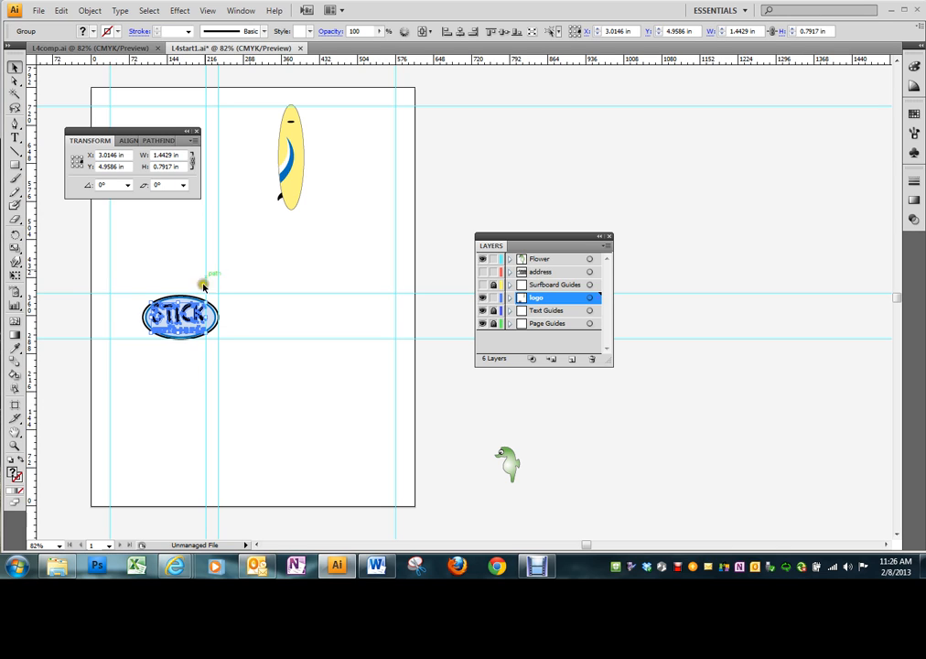
Step: Set the STICK surfboards text group's width to 57 pt with proportions constrained, hide the Text Guides layer, and deselect the text
{"action": "left_click", "coordinate": [183, 156]}
{"action": "left_click", "coordinate": [141, 154]}
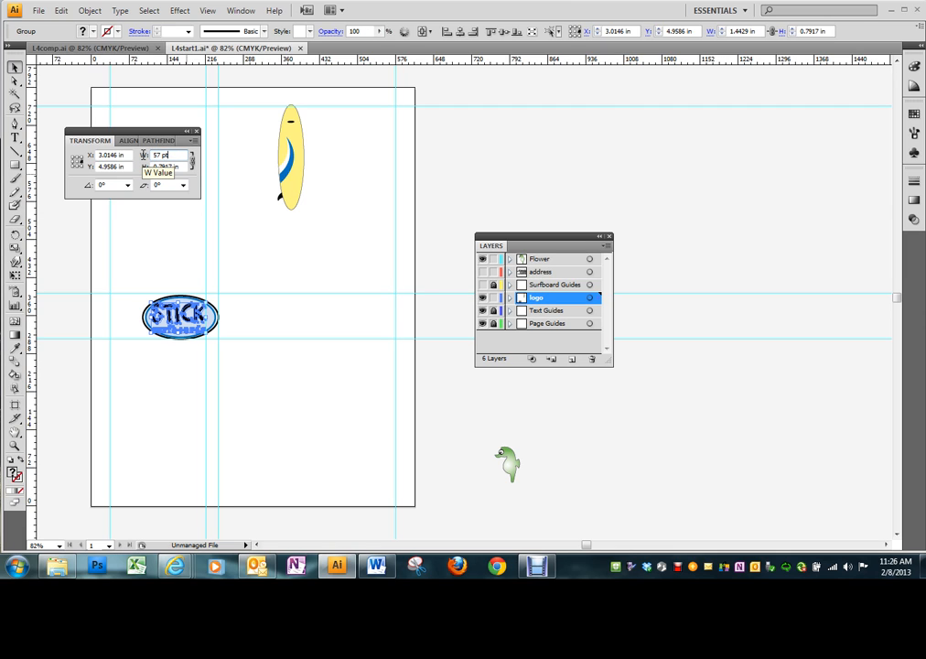
{"action": "key", "text": "Return"}
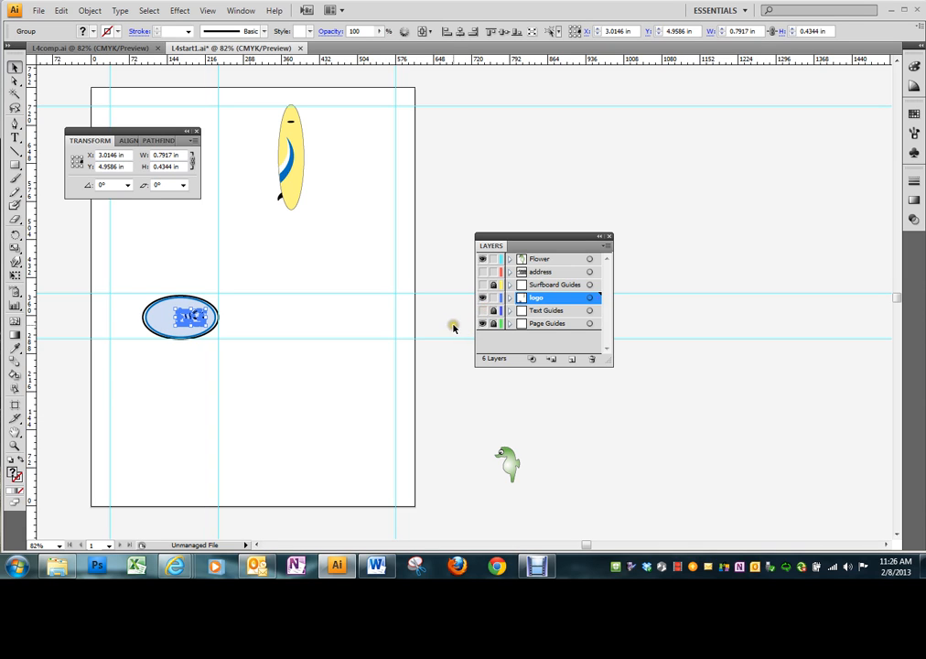
{"action": "left_click", "coordinate": [176, 375]}
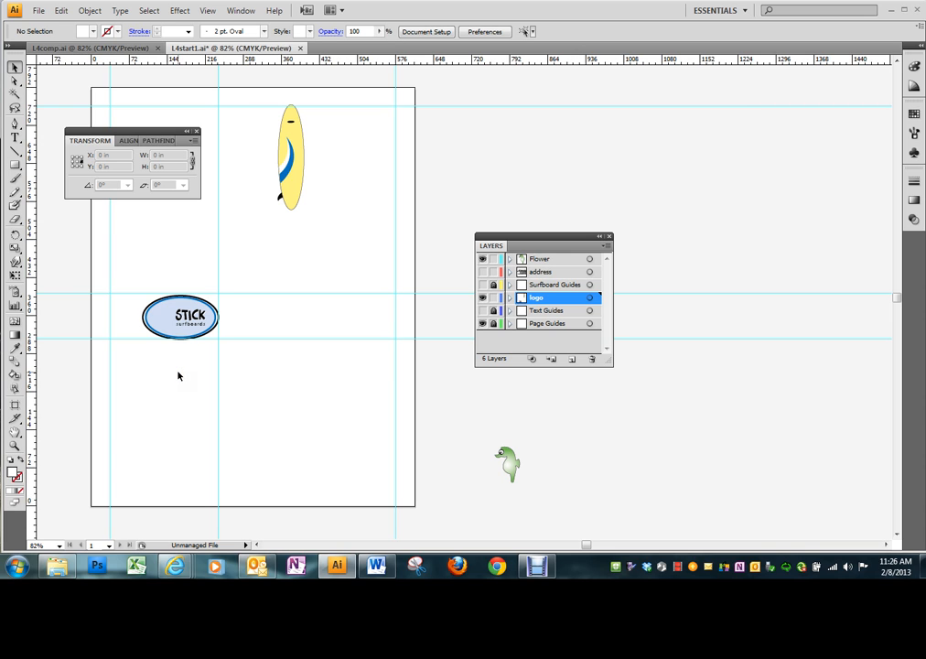
Step: Open the surfboard group in isolation mode so that its individual shapes can be edited
{"action": "key", "text": "ctrl+equal"}
{"action": "key", "text": "ctrl+equal"}
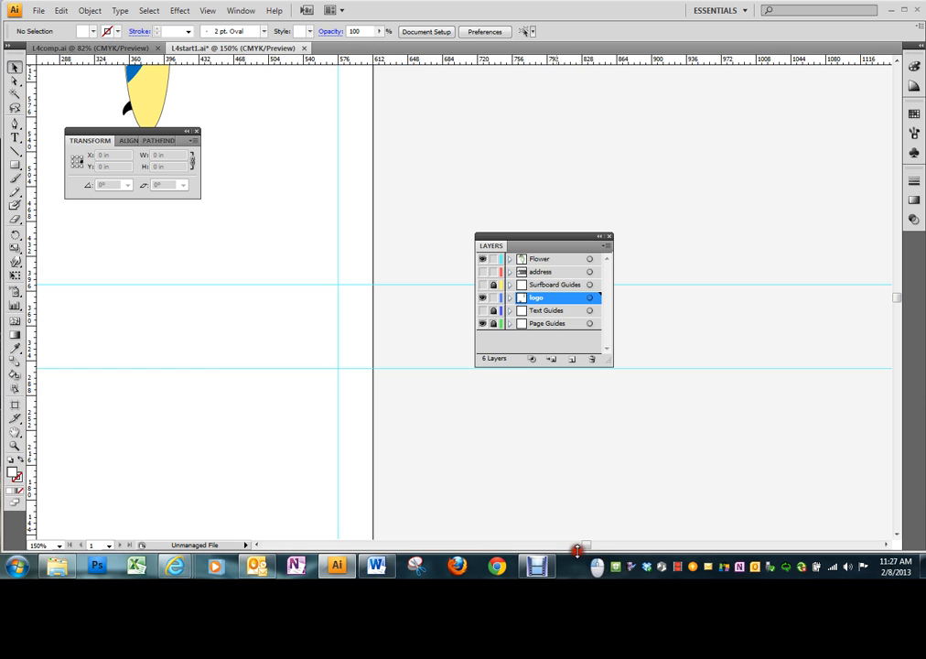
{"action": "mouse_move", "coordinate": [585, 547]}
{"action": "left_mouse_down"}
{"action": "mouse_move", "coordinate": [561, 547]}
{"action": "mouse_move", "coordinate": [574, 546]}
{"action": "left_mouse_up"}
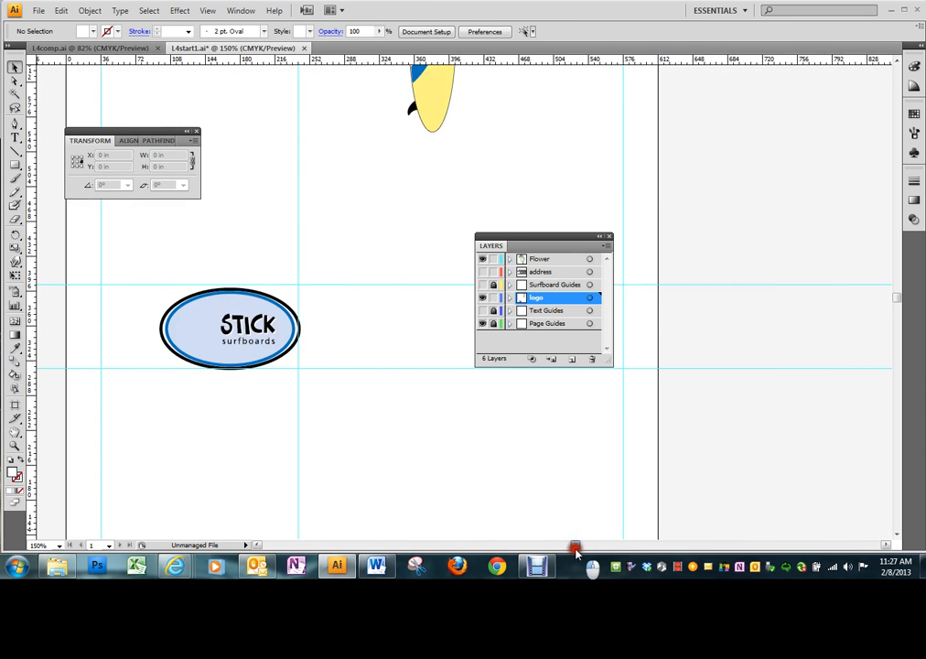
{"action": "key", "text": "ctrl+equal"}
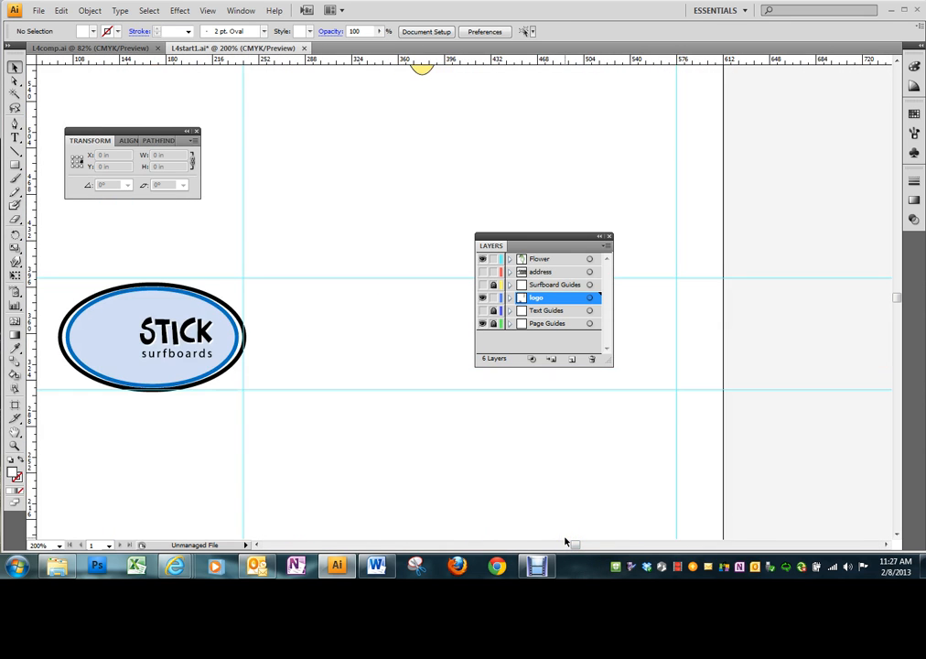
{"action": "left_click_drag", "start_coordinate": [568, 541], "coordinate": [569, 547]}
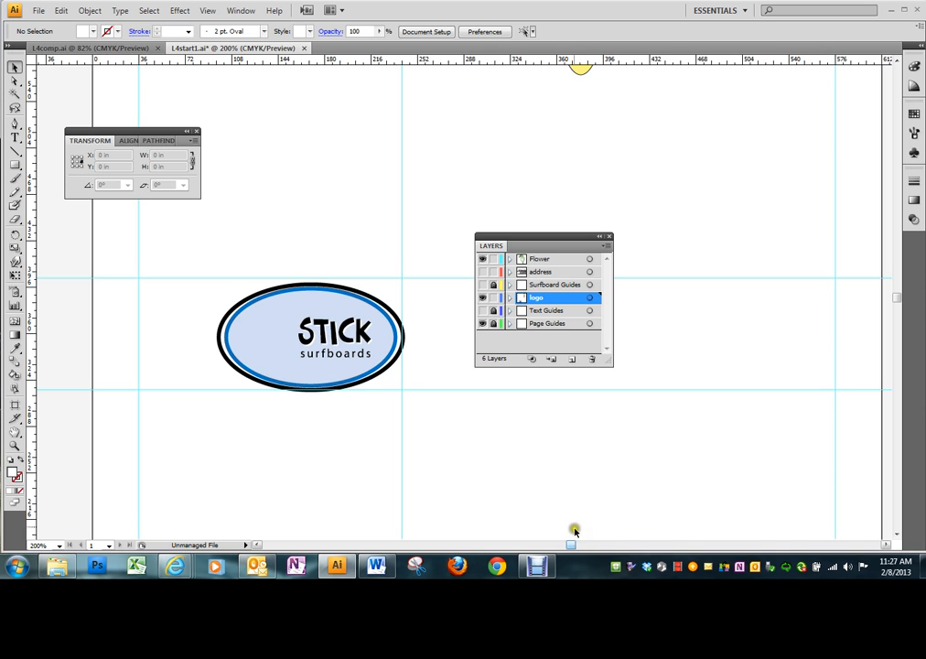
{"action": "scroll", "coordinate": [670, 415], "scroll_direction": "up", "scroll_amount": 3}
{"action": "left_click", "coordinate": [594, 108]}
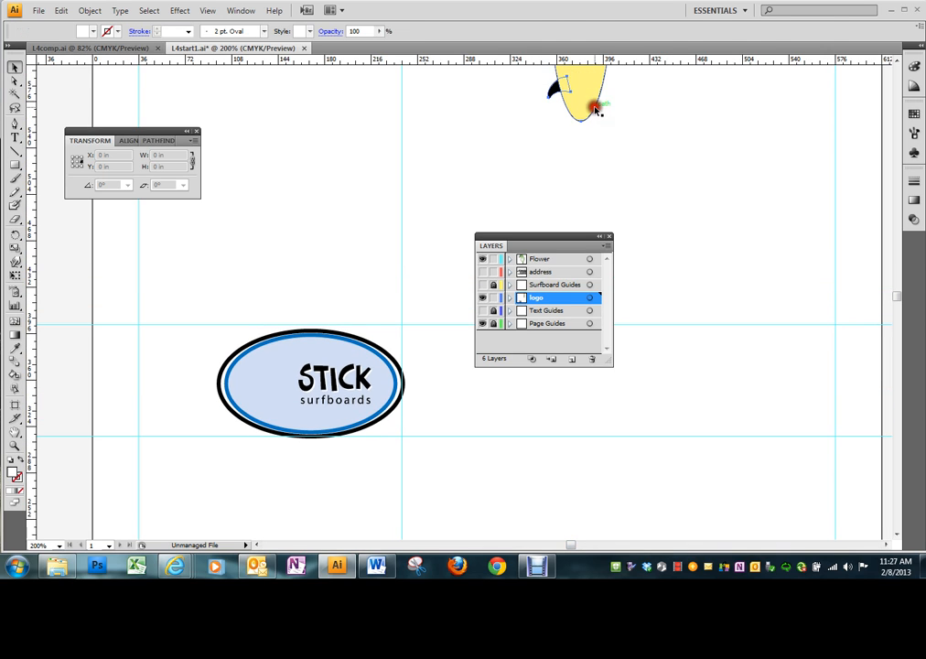
{"action": "double_click", "coordinate": [595, 108]}
Step: Try to move only the surfboard's yellow body onto the logo ellipse, and undo the move
{"action": "left_click_drag", "start_coordinate": [565, 114], "coordinate": [284, 486]}
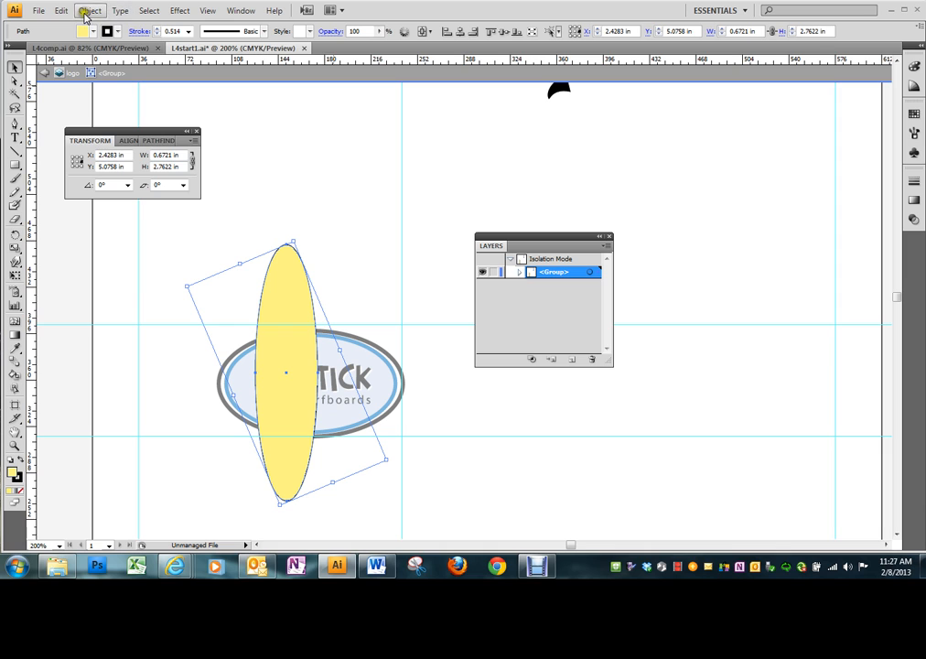
{"action": "left_click", "coordinate": [60, 10]}
{"action": "left_click", "coordinate": [46, 24]}
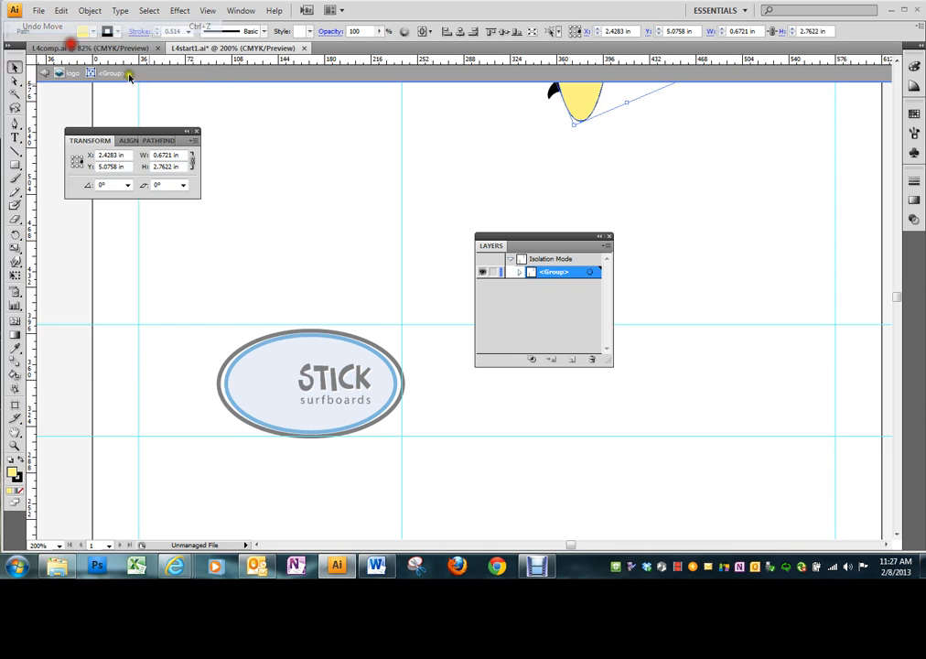
Step: Move the surfboard's body, stripes and black mark together onto the left half of the ellipse, and place the fin at the board's lower-left edge
{"action": "key", "text": "ctrl+minus"}
{"action": "key", "text": "ctrl+minus"}
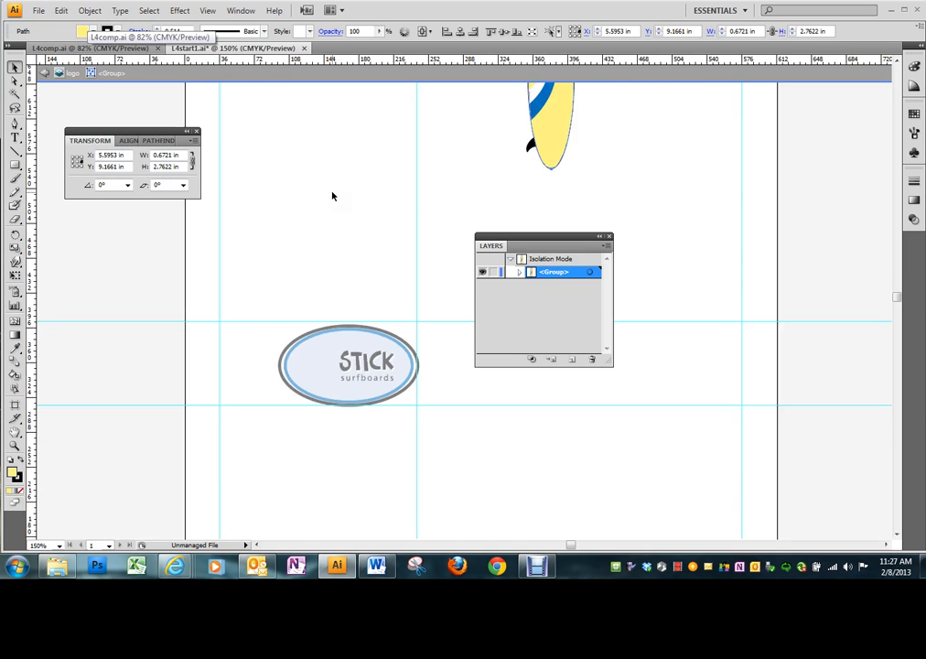
{"action": "left_click", "coordinate": [387, 151]}
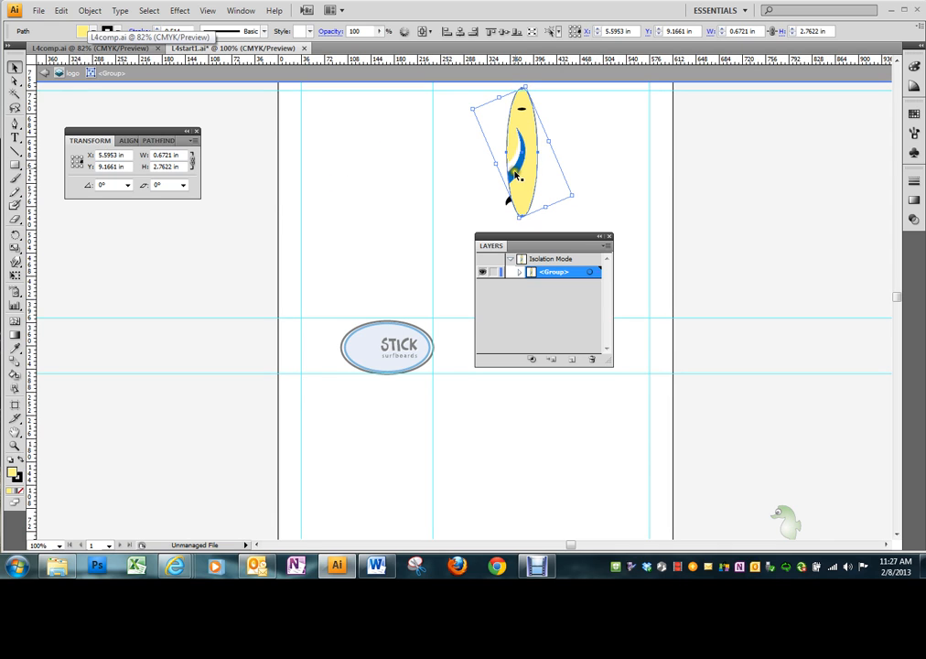
{"action": "left_click", "coordinate": [441, 95]}
{"action": "left_click_drag", "start_coordinate": [449, 95], "coordinate": [381, 354]}
{"action": "key", "text": "ctrl+="}
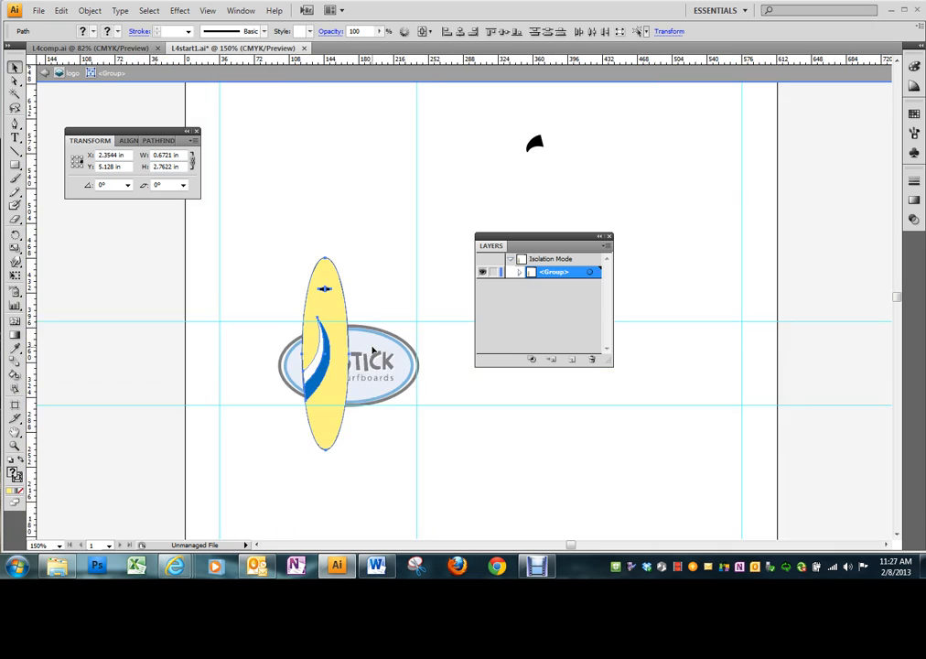
{"action": "key", "text": "ctrl+="}
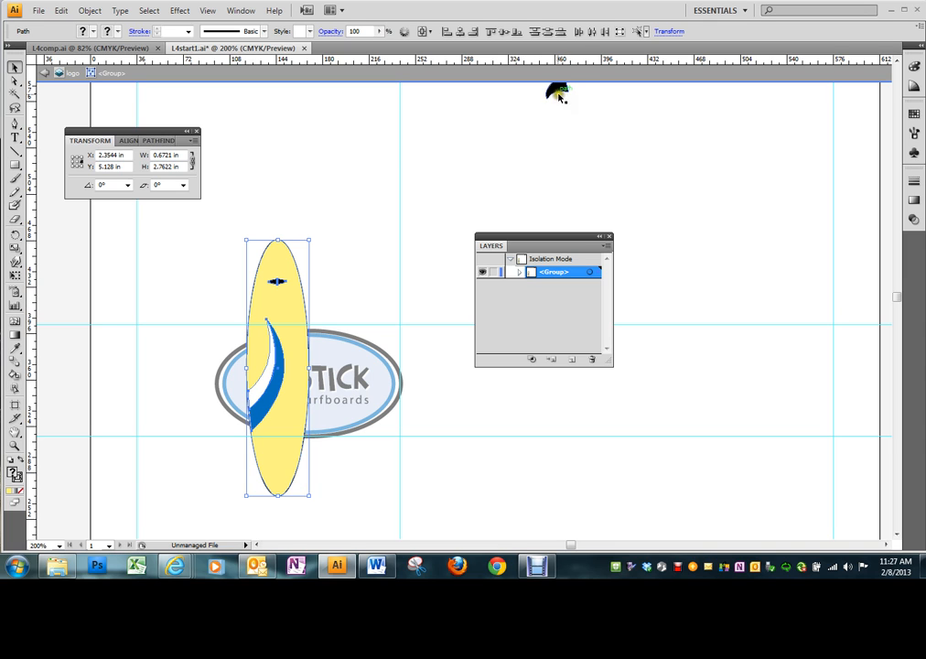
{"action": "left_click_drag", "start_coordinate": [558, 91], "coordinate": [250, 477]}
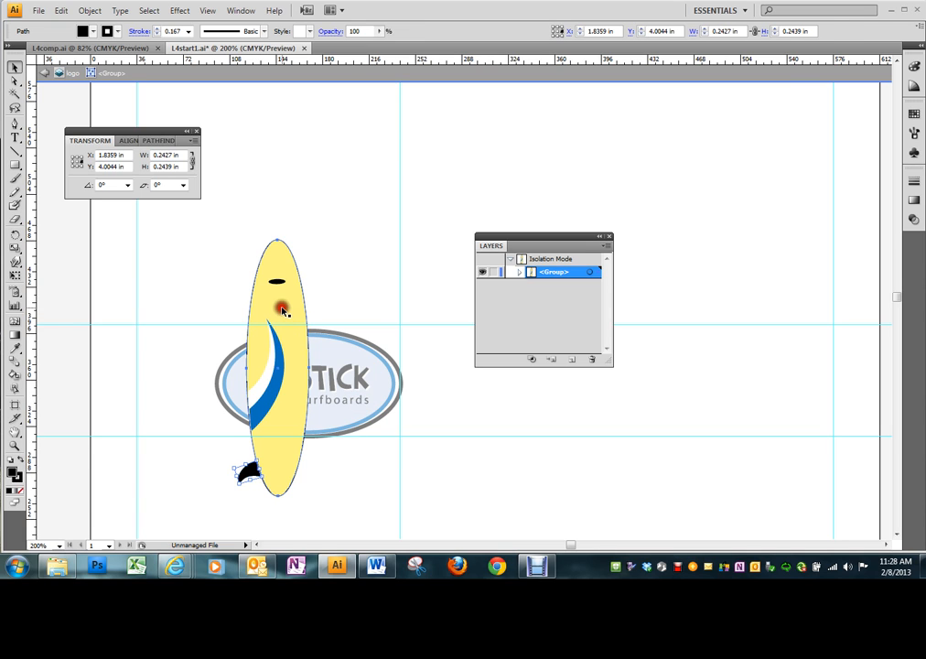
{"action": "left_click", "coordinate": [283, 310]}
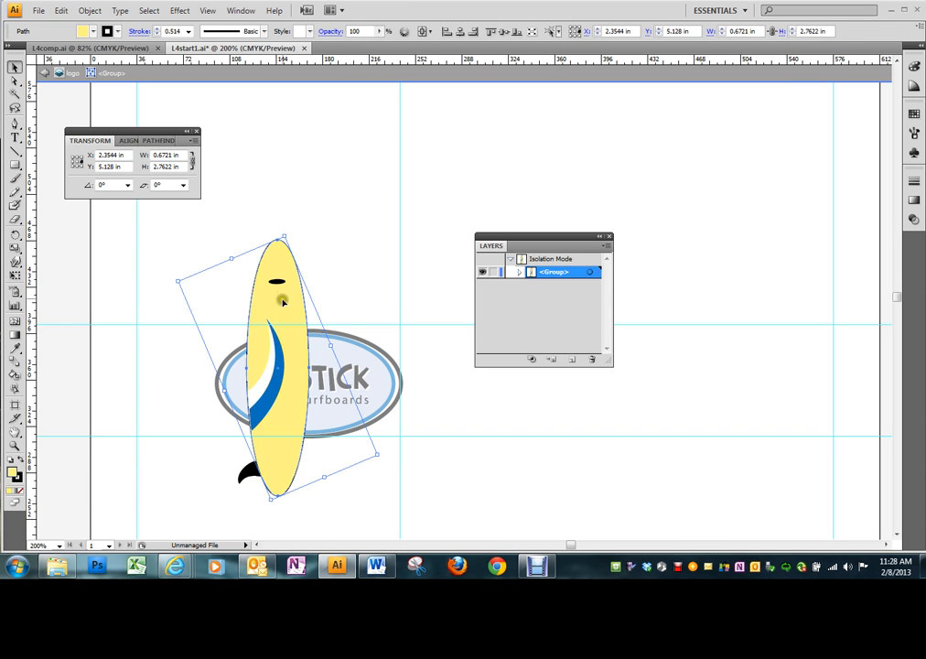
{"action": "left_click", "coordinate": [15, 249]}
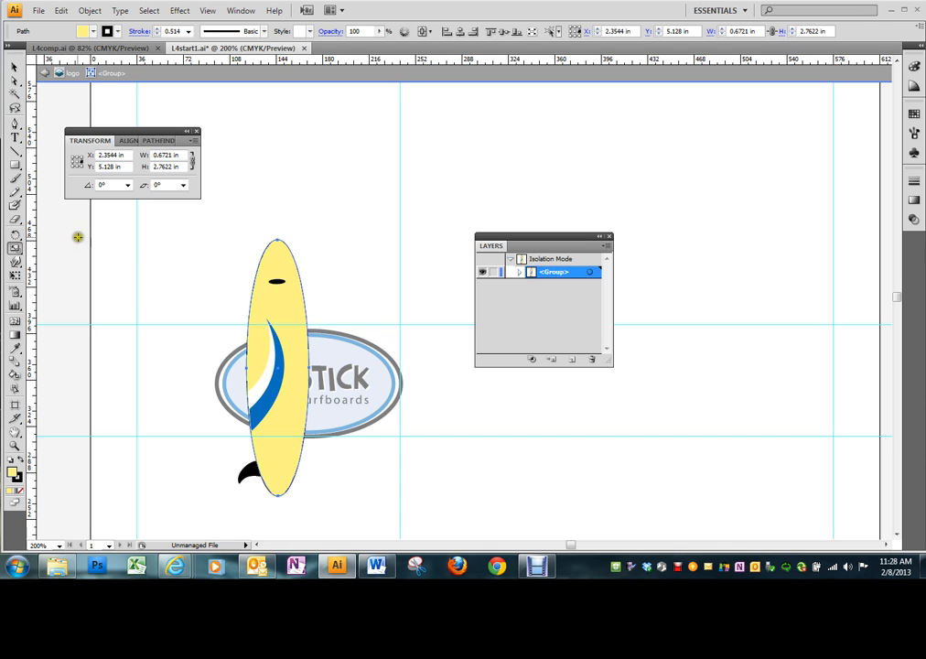
{"action": "double_click", "coordinate": [15, 249]}
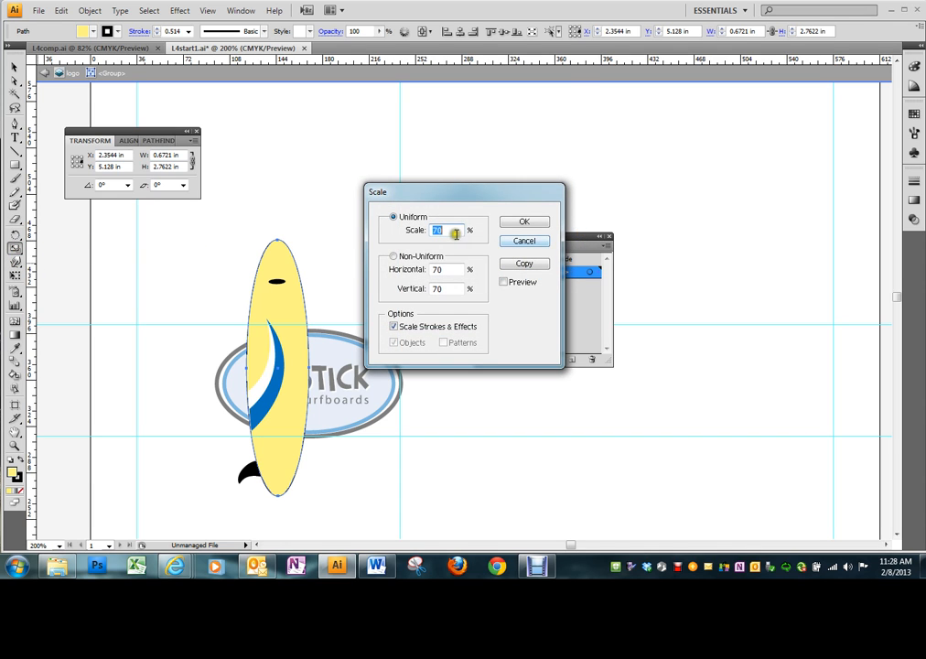
{"action": "left_click_drag", "start_coordinate": [454, 232], "coordinate": [422, 227]}
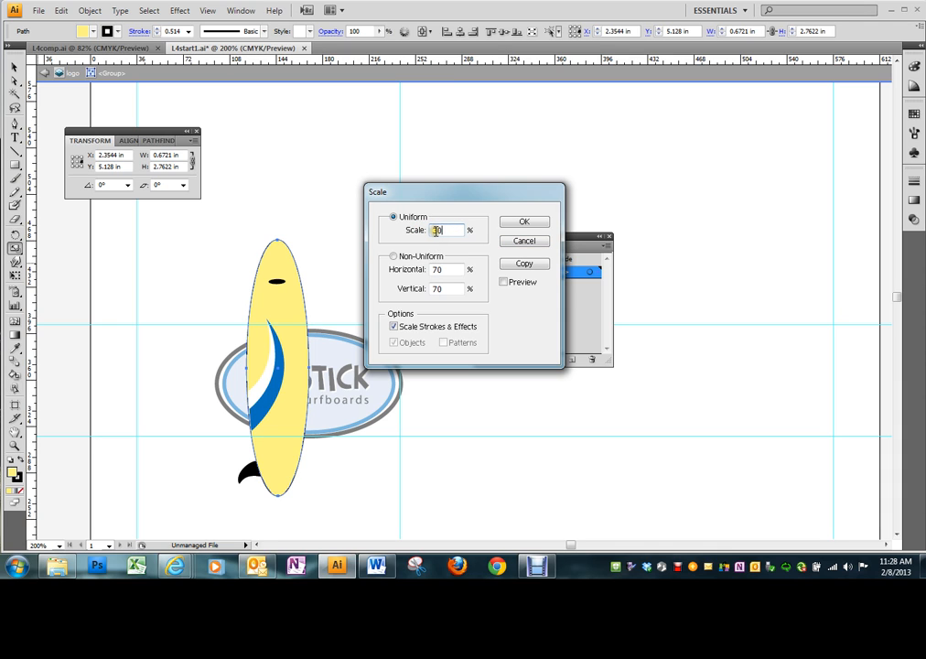
{"action": "type", "text": "30"}
{"action": "left_click", "coordinate": [506, 283]}
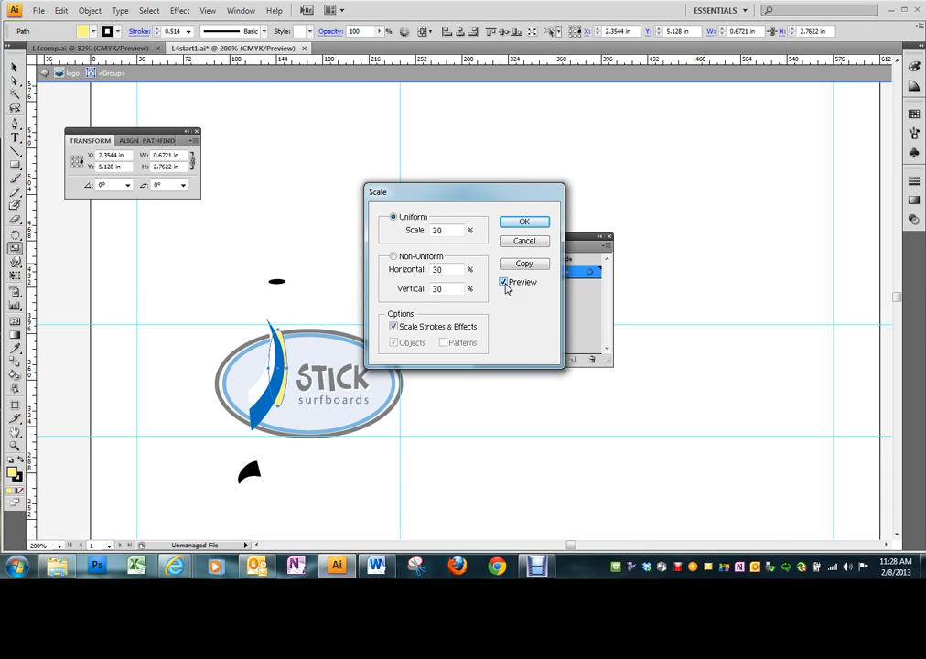
{"action": "left_click", "coordinate": [525, 244]}
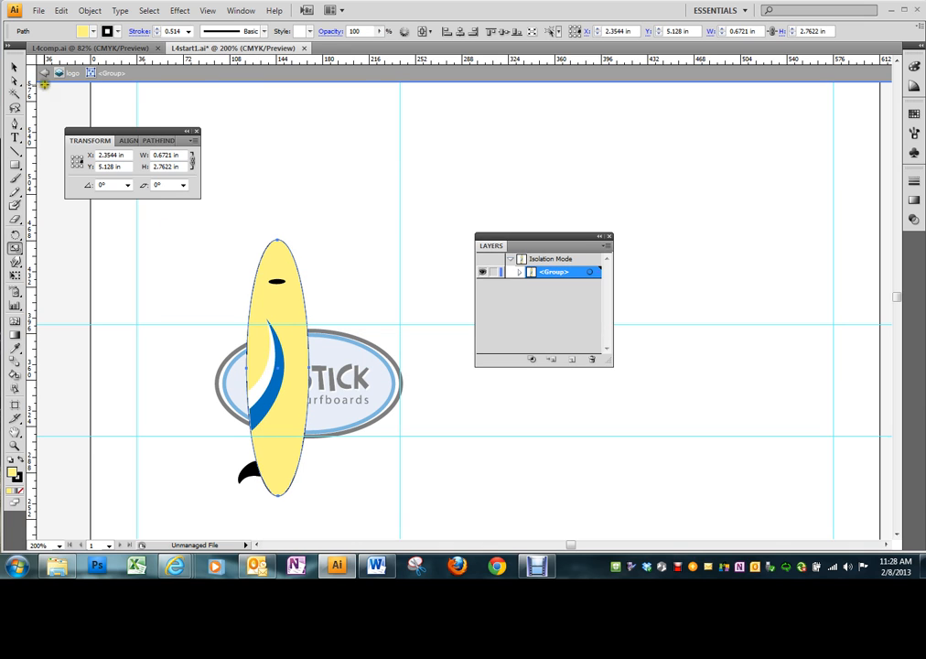
Step: Select all the surfboard shapes, including the fin, and group them
{"action": "left_click", "coordinate": [13, 67]}
{"action": "left_click", "coordinate": [219, 216]}
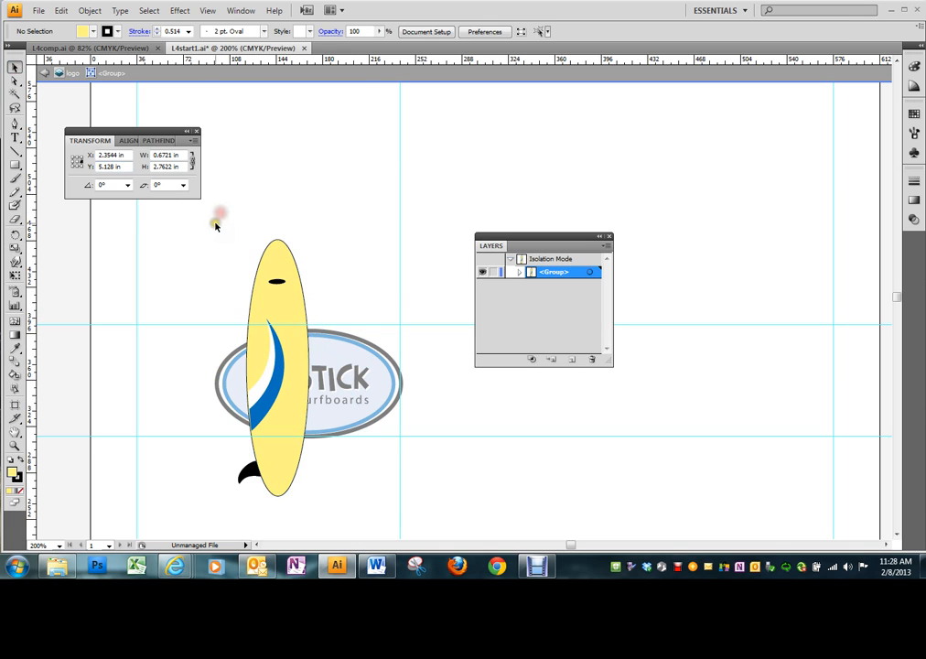
{"action": "left_click_drag", "start_coordinate": [211, 227], "coordinate": [312, 504]}
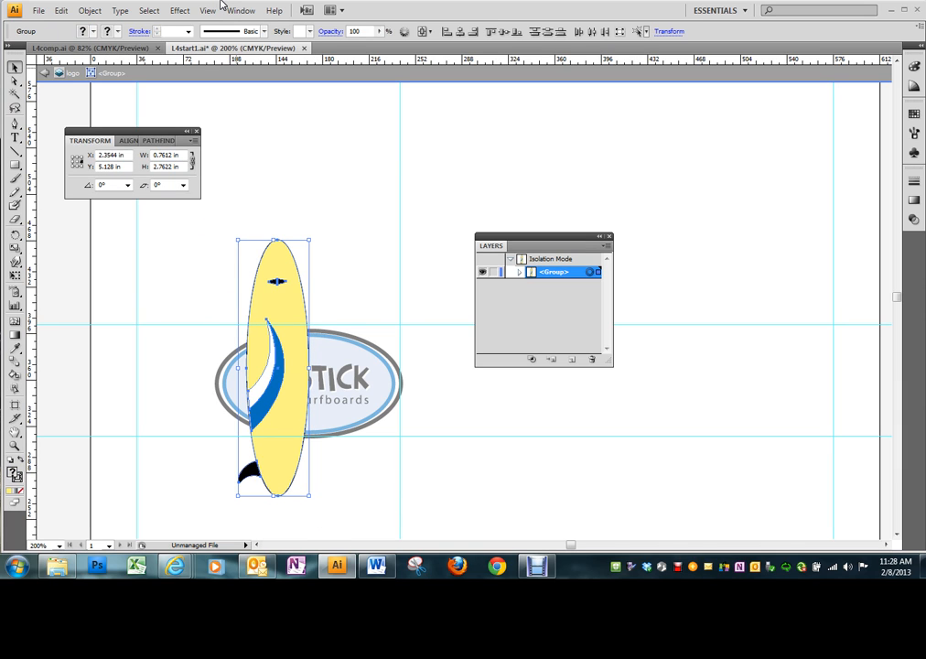
{"action": "left_click", "coordinate": [90, 11]}
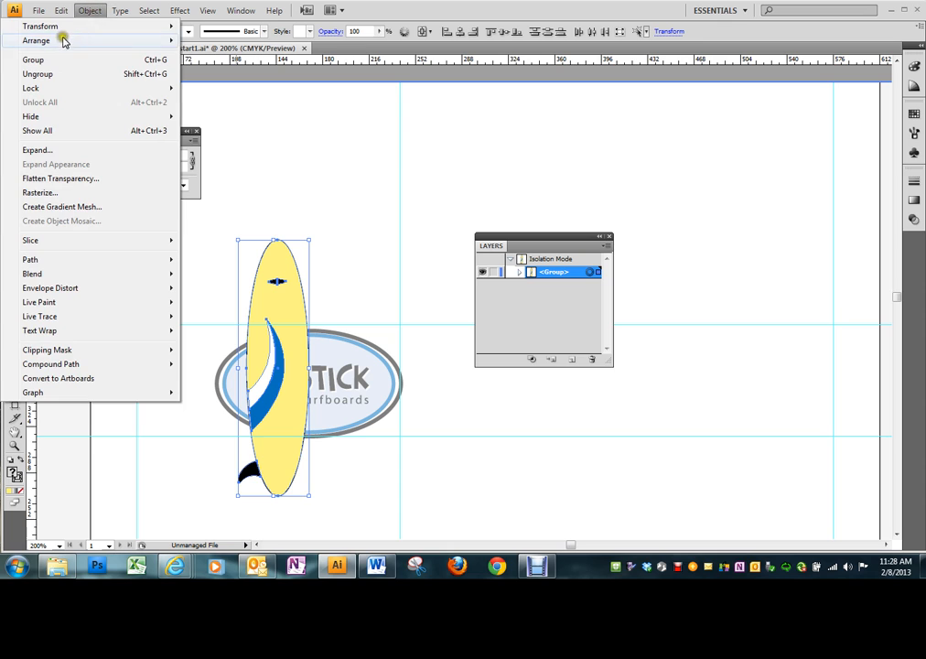
{"action": "left_click", "coordinate": [44, 60]}
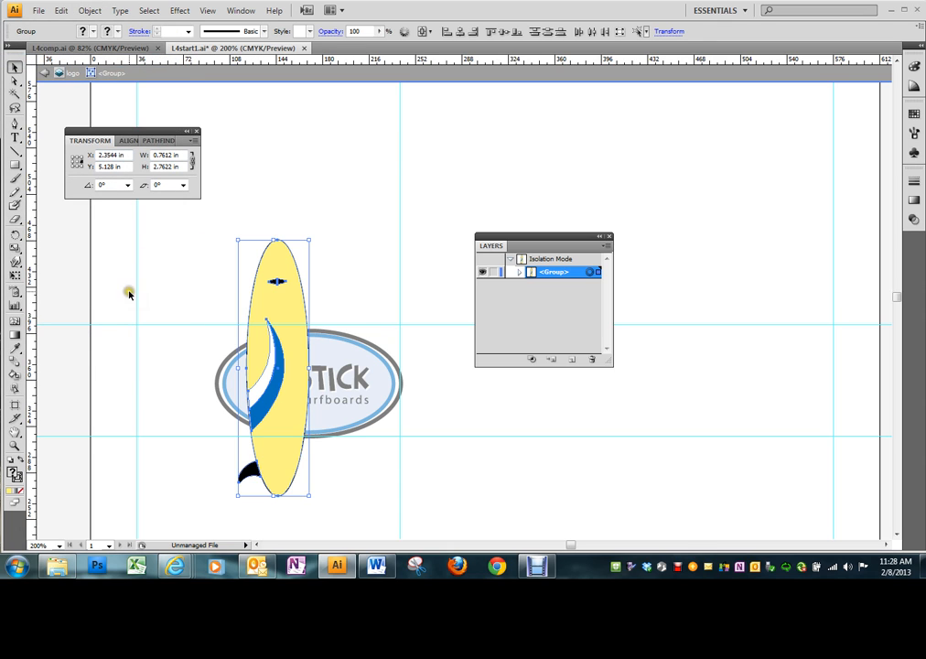
Step: Try to scale the grouped surfboard uniformly to 30% with the preview on
{"action": "double_click", "coordinate": [15, 248]}
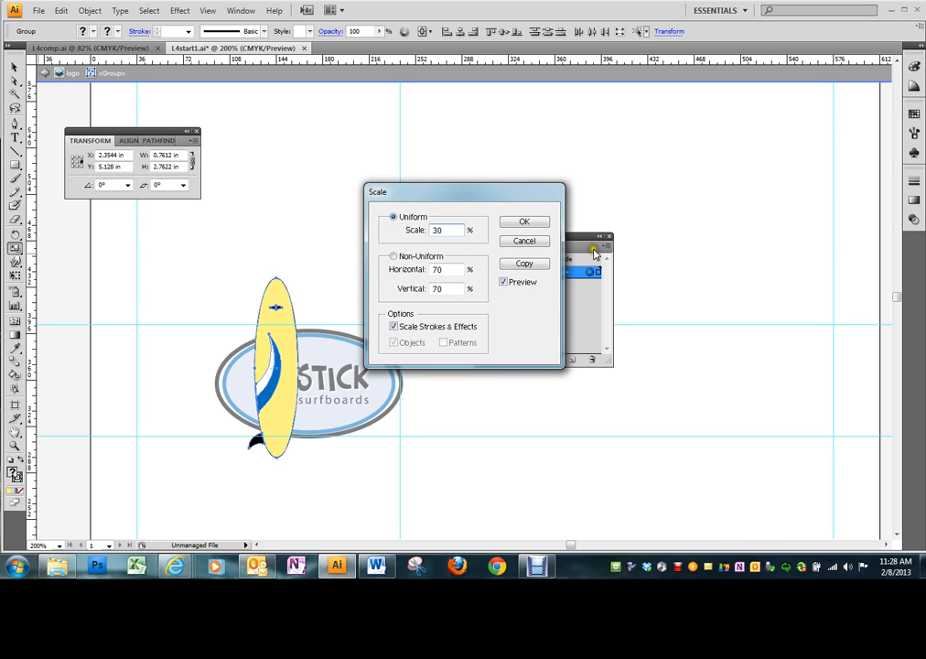
{"action": "left_click", "coordinate": [504, 282]}
{"action": "left_click", "coordinate": [504, 283]}
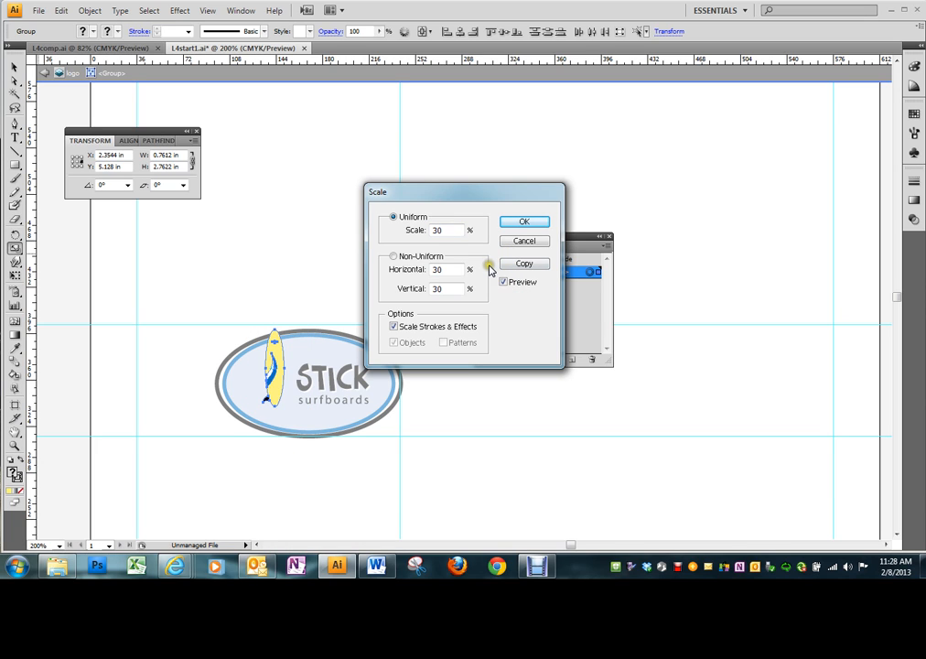
{"action": "left_click", "coordinate": [527, 226]}
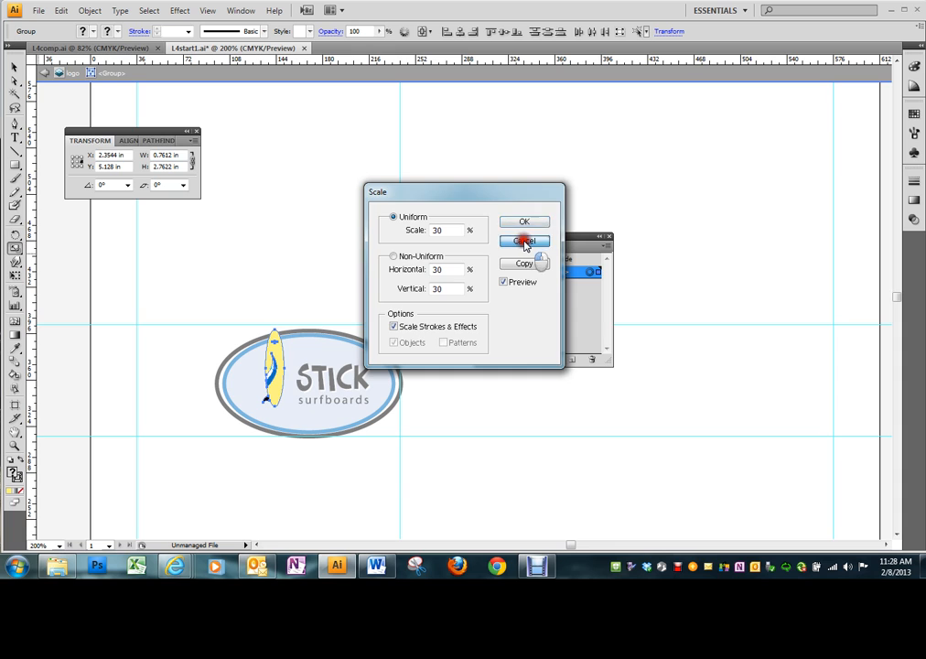
Step: Scale the grouped surfboard uniformly to 30%
{"action": "left_click", "coordinate": [524, 240]}
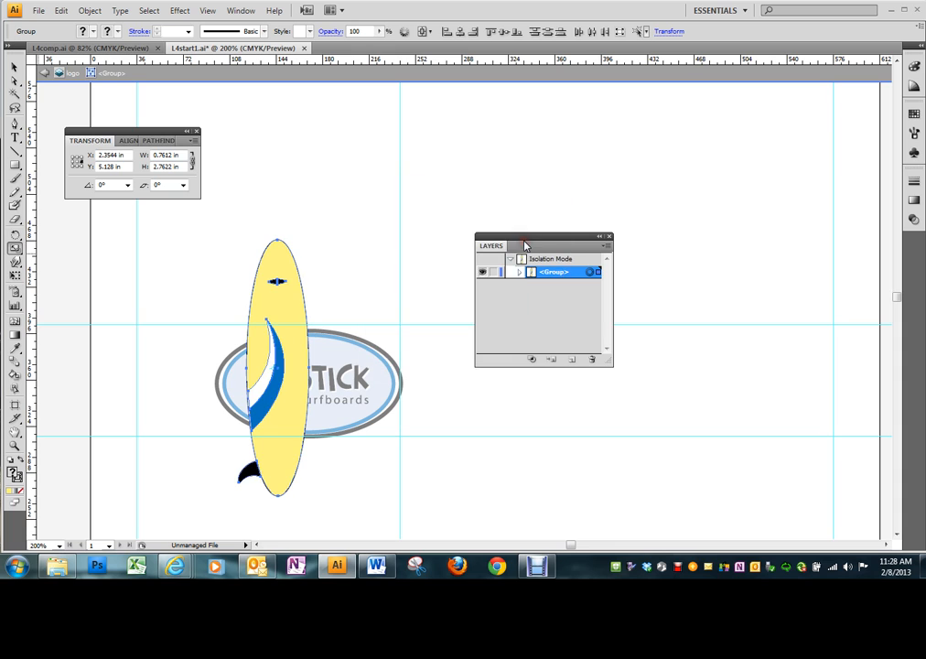
{"action": "double_click", "coordinate": [12, 247]}
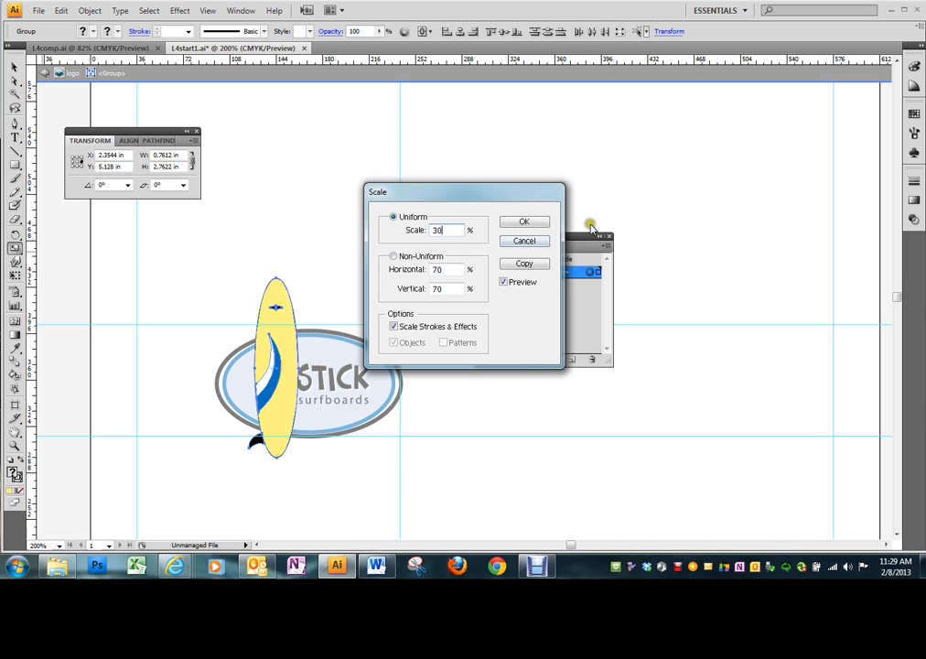
{"action": "left_click", "coordinate": [535, 223]}
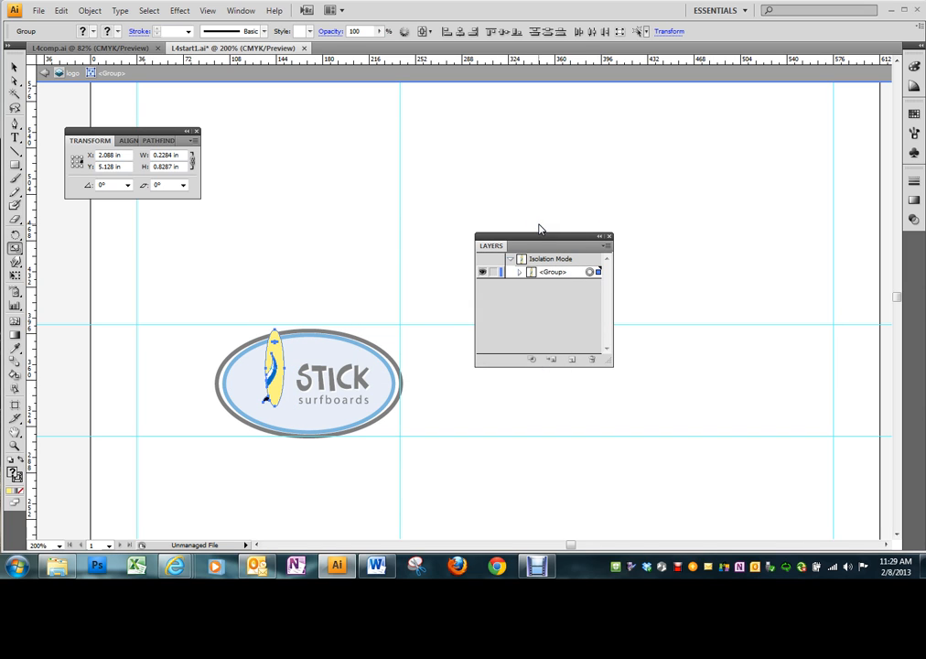
Step: Nudge the scaled surfboard down inside the ellipse to a Y position of 4.9475 in
{"action": "key", "text": "Down"}
{"action": "key", "text": "Down"}
{"action": "key", "text": "Down"}
{"action": "key", "text": "Down"}
{"action": "key", "text": "Down"}
{"action": "key", "text": "Down"}
{"action": "key", "text": "Down"}
{"action": "key", "text": "Down"}
{"action": "key", "text": "Down"}
{"action": "key", "text": "Down"}
{"action": "key", "text": "Down"}
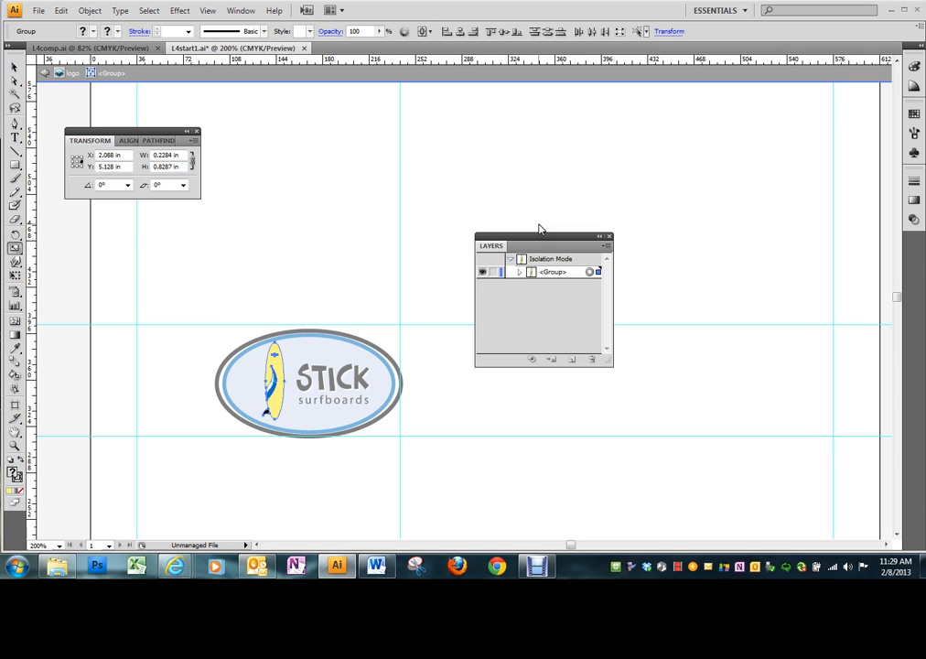
{"action": "key", "text": "Down"}
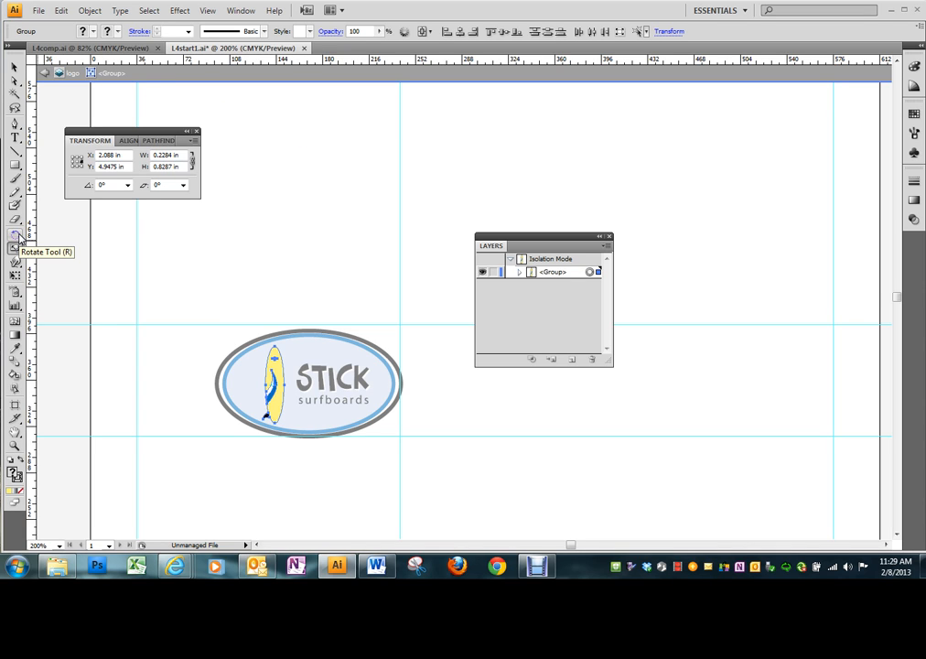
Step: Create a reflected copy of the surfboard across a 95° axis, with the reflection origin on the board's right edge
{"action": "left_click_drag", "start_coordinate": [19, 240], "coordinate": [62, 256]}
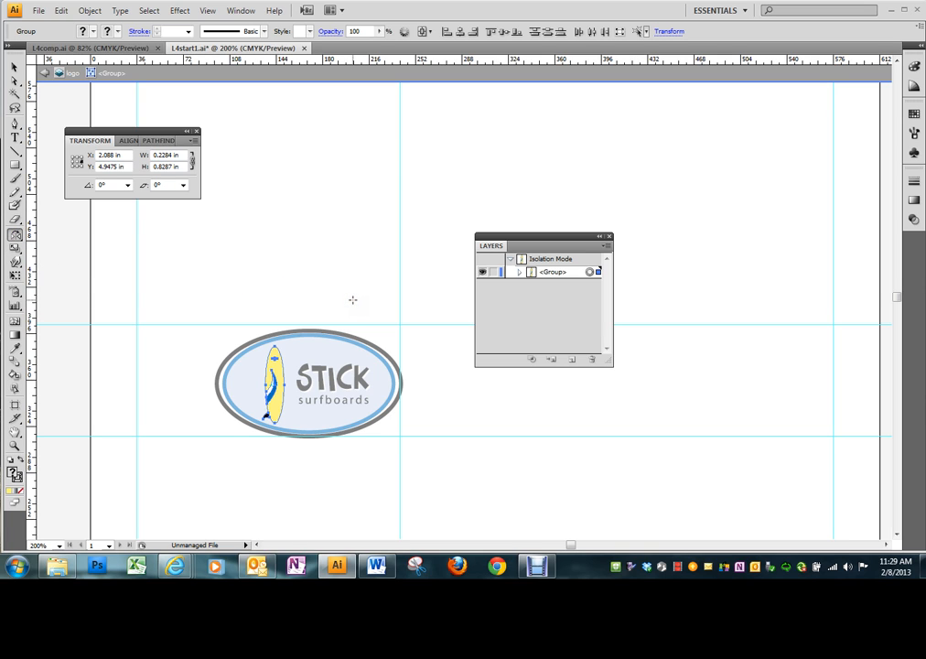
{"action": "key", "text": "ctrl+plus"}
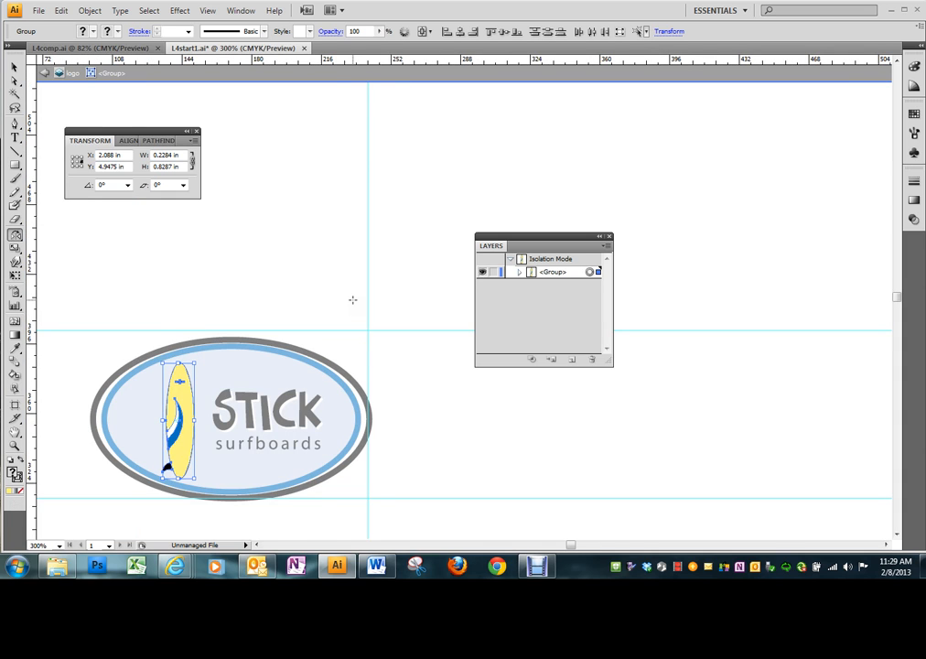
{"action": "key", "text": "ctrl+plus"}
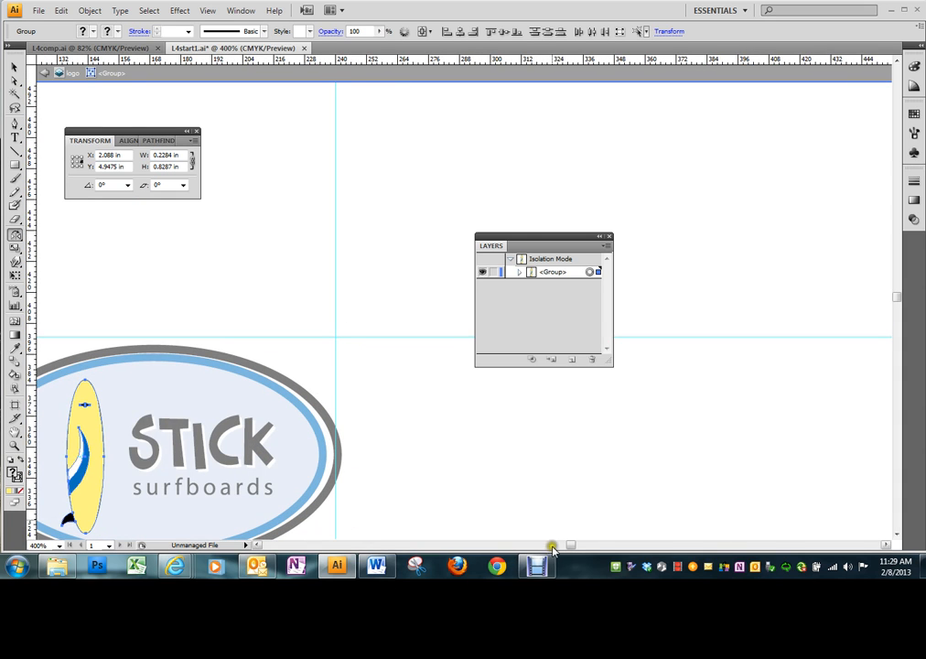
{"action": "mouse_move", "coordinate": [571, 547]}
{"action": "left_mouse_down"}
{"action": "mouse_move", "coordinate": [553, 547]}
{"action": "mouse_move", "coordinate": [567, 546]}
{"action": "left_mouse_up"}
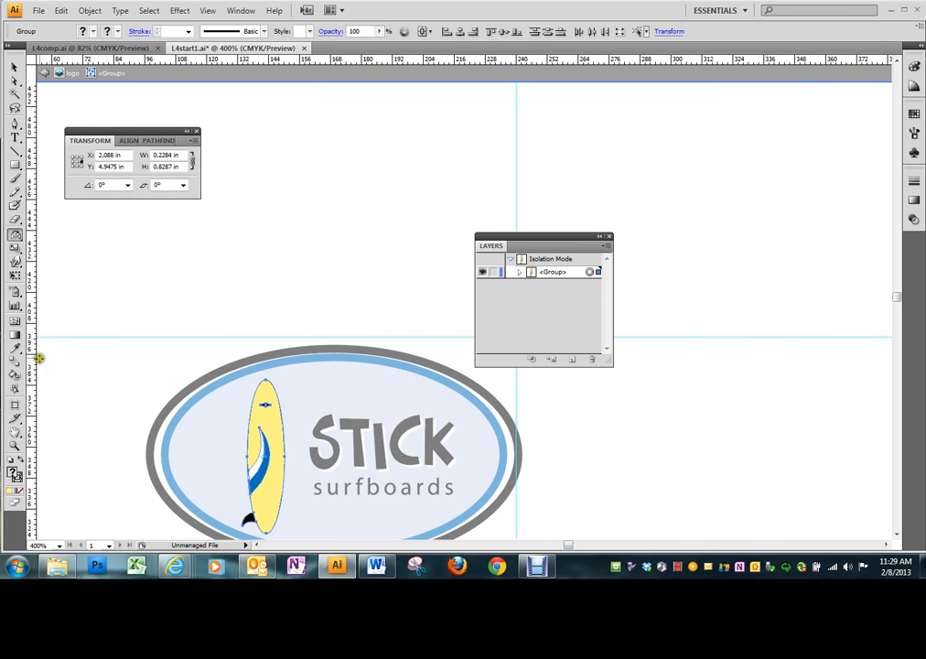
{"action": "left_click", "coordinate": [14, 432]}
{"action": "left_click_drag", "start_coordinate": [298, 410], "coordinate": [264, 327]}
{"action": "left_click", "coordinate": [15, 234]}
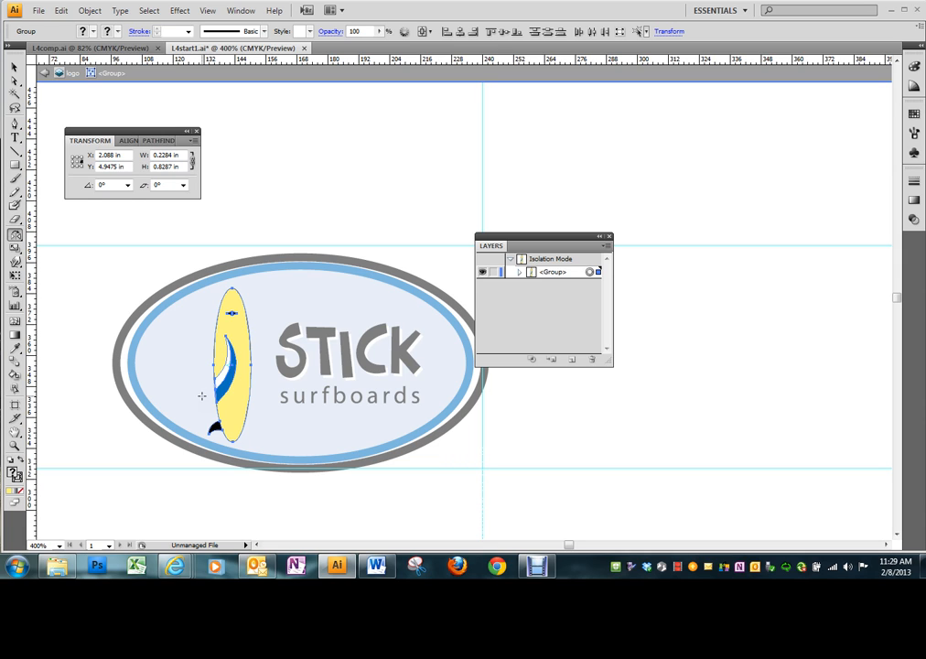
{"action": "left_click", "coordinate": [251, 344], "text": "alt"}
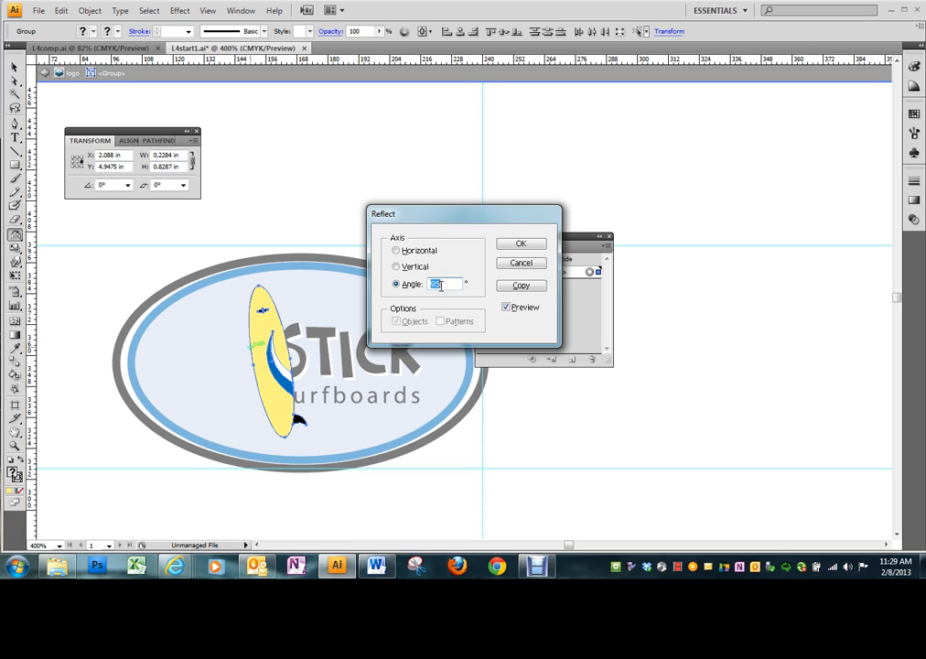
{"action": "left_click", "coordinate": [522, 286]}
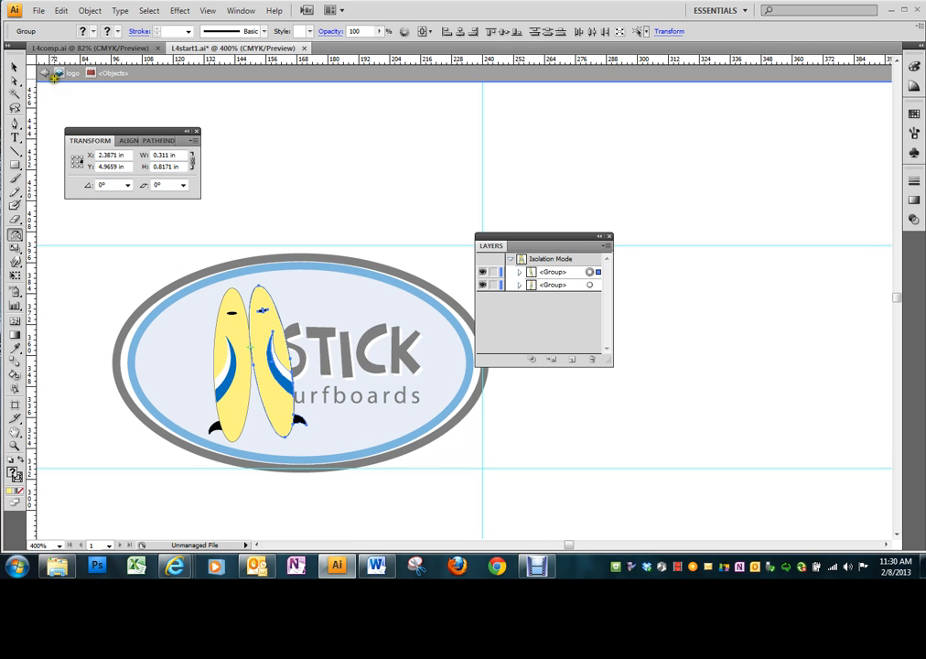
Step: Leave the surfboards' isolation level and return to the logo level, ready to select objects
{"action": "left_click", "coordinate": [44, 76]}
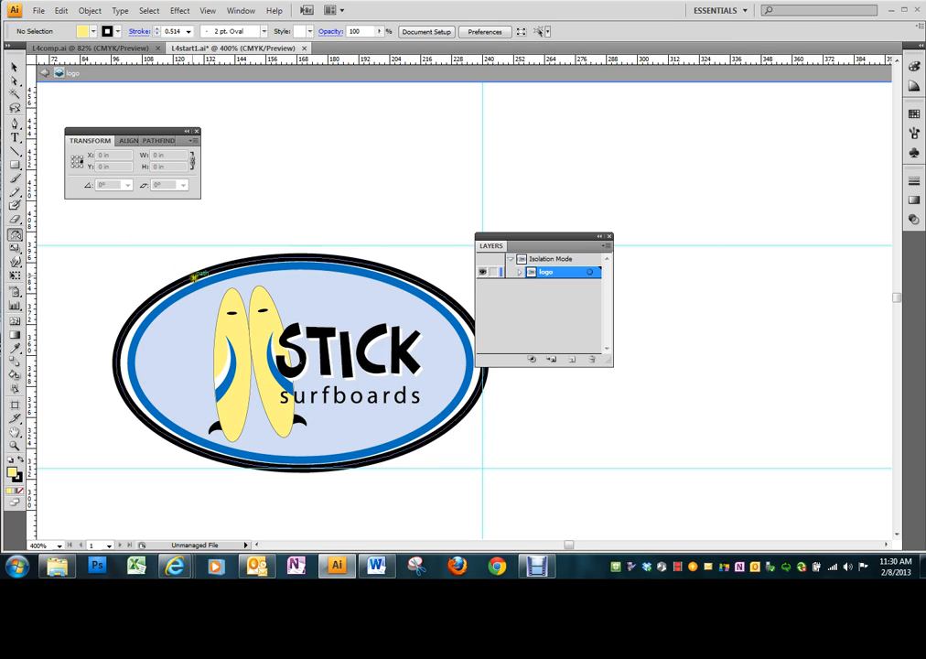
{"action": "left_click", "coordinate": [15, 67]}
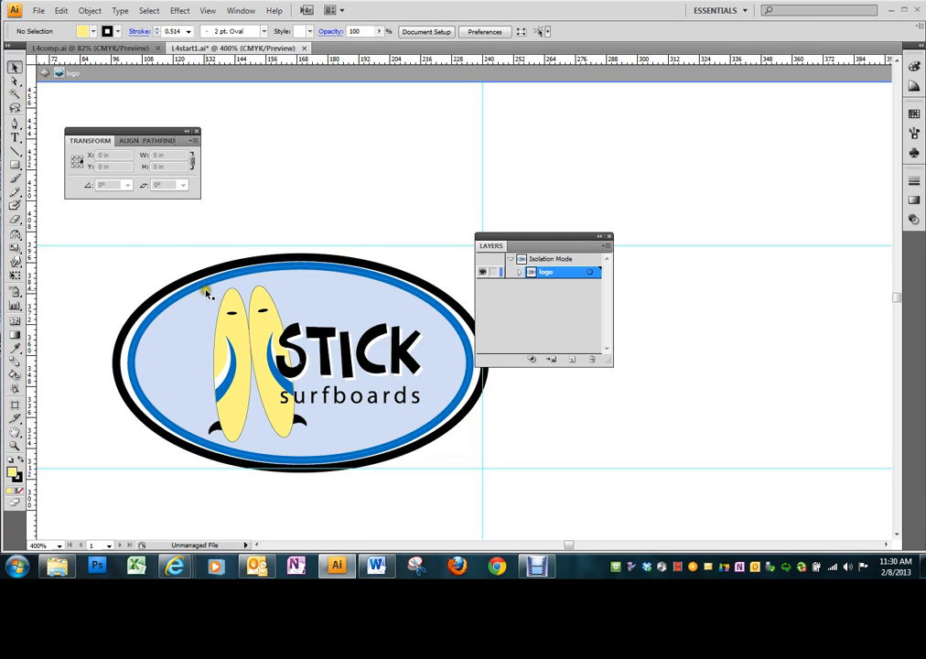
{"action": "mouse_move", "coordinate": [205, 292]}
{"action": "left_mouse_down"}
{"action": "mouse_move", "coordinate": [243, 364]}
{"action": "mouse_move", "coordinate": [207, 296]}
{"action": "left_mouse_up"}
{"action": "left_click", "coordinate": [61, 10]}
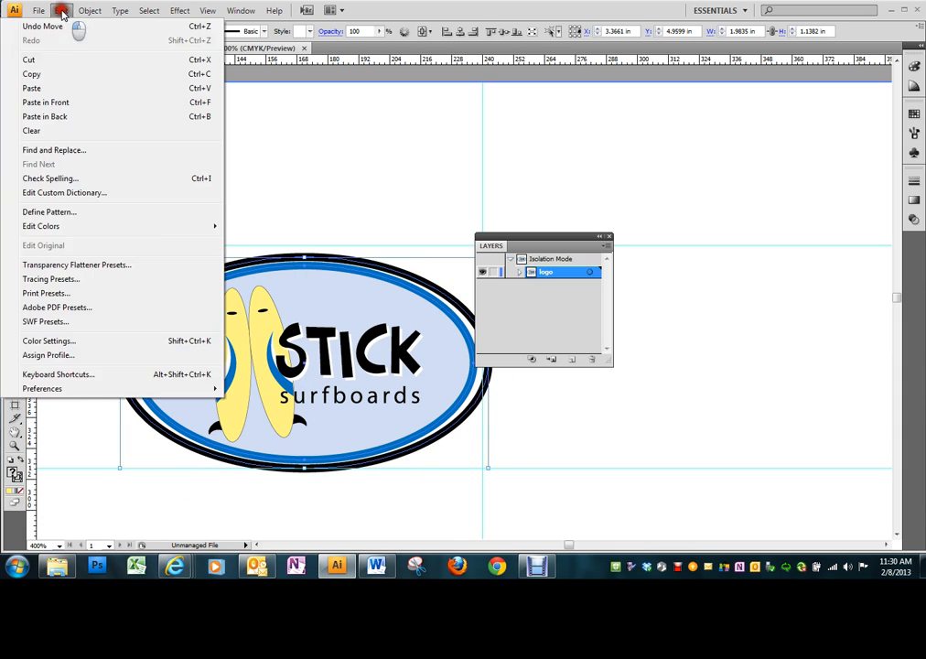
{"action": "left_click", "coordinate": [52, 27]}
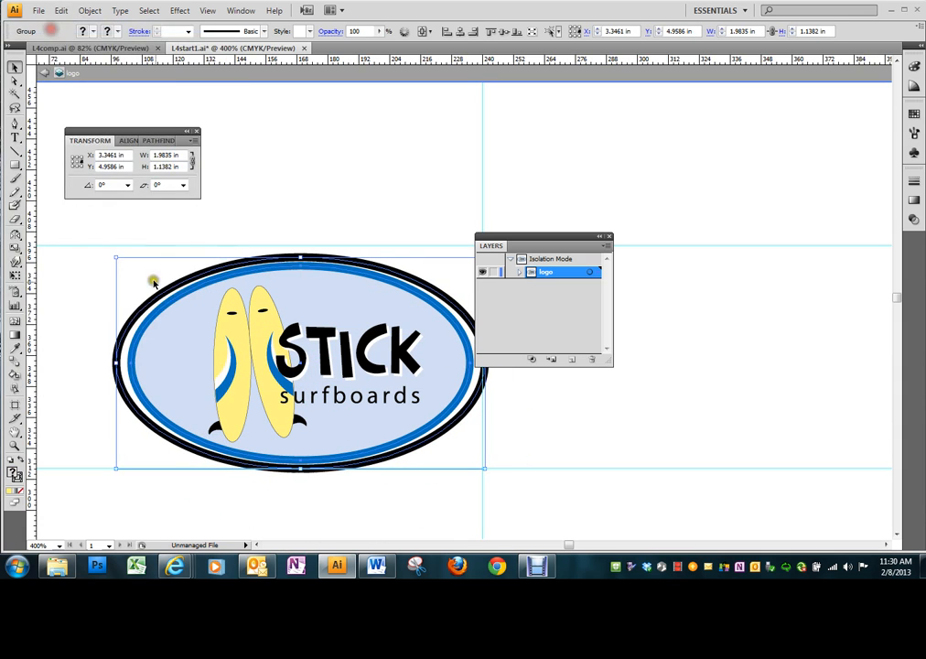
Step: Select both surfboards and nudge them left, away from the STICK text, to an X position of 2.2898 in
{"action": "left_click", "coordinate": [237, 357]}
{"action": "left_click", "coordinate": [270, 318], "text": "shift"}
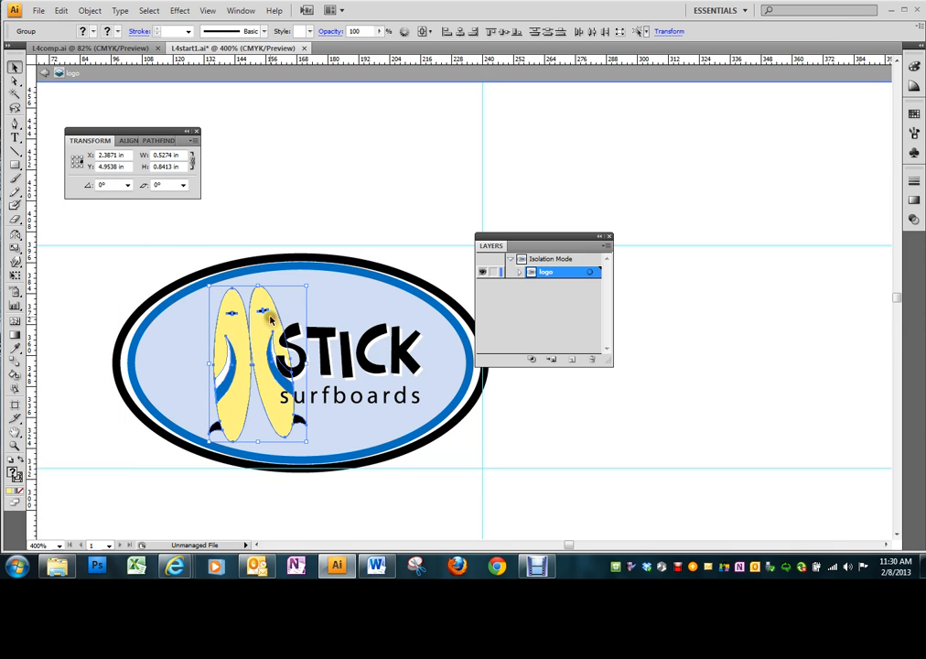
{"action": "key", "text": "Left"}
{"action": "key", "text": "Left"}
{"action": "key", "text": "Left"}
{"action": "key", "text": "Left"}
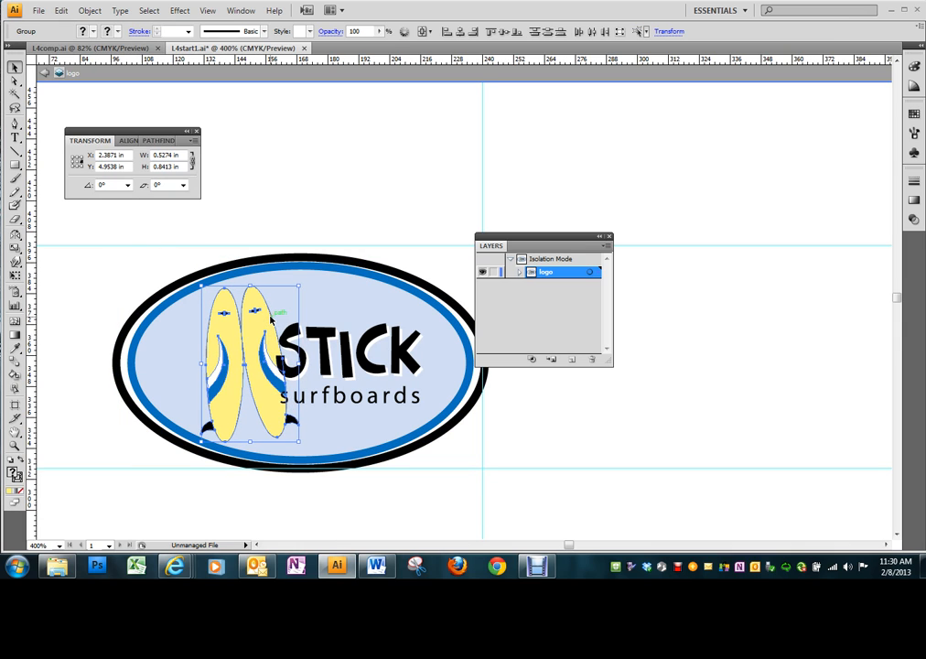
{"action": "key", "text": "Left"}
{"action": "key", "text": "Left"}
{"action": "key", "text": "Left"}
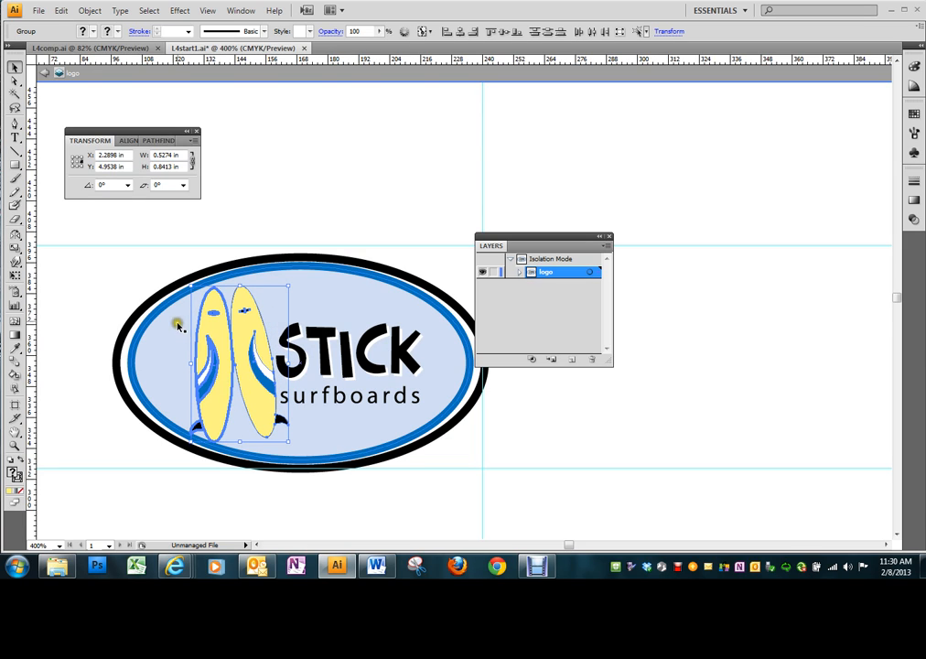
Step: Try to rotate both surfboards together by -10°, and undo the rotation
{"action": "left_click", "coordinate": [16, 236]}
{"action": "left_click_drag", "start_coordinate": [19, 237], "coordinate": [56, 236]}
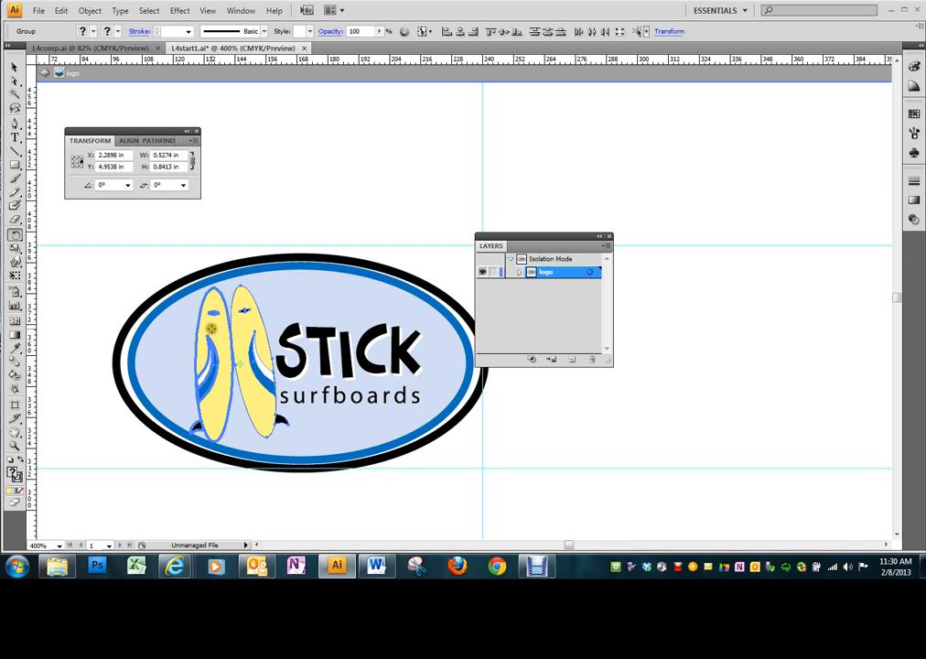
{"action": "left_click", "coordinate": [105, 250]}
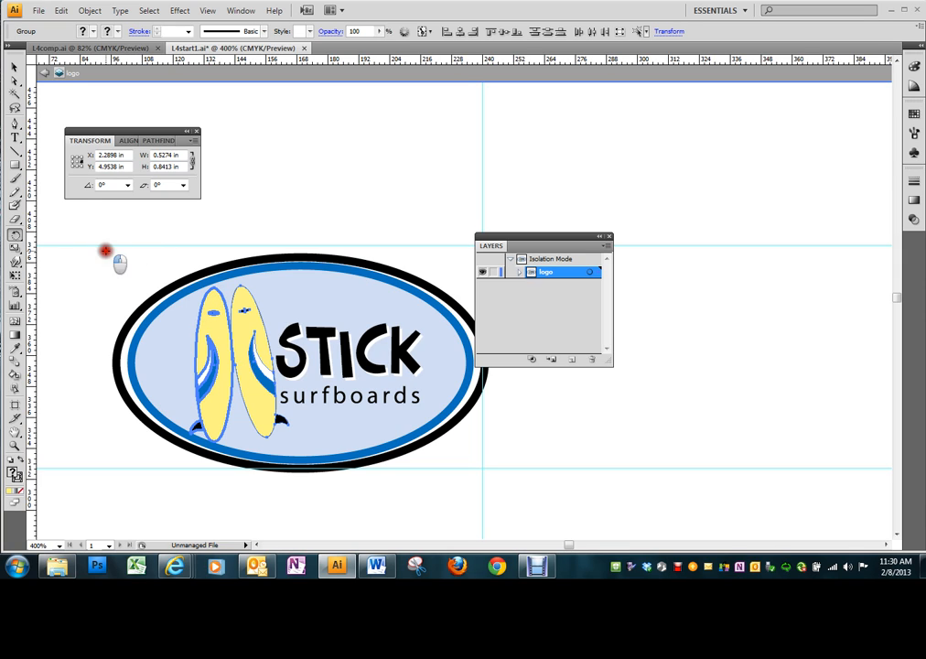
{"action": "double_click", "coordinate": [14, 236]}
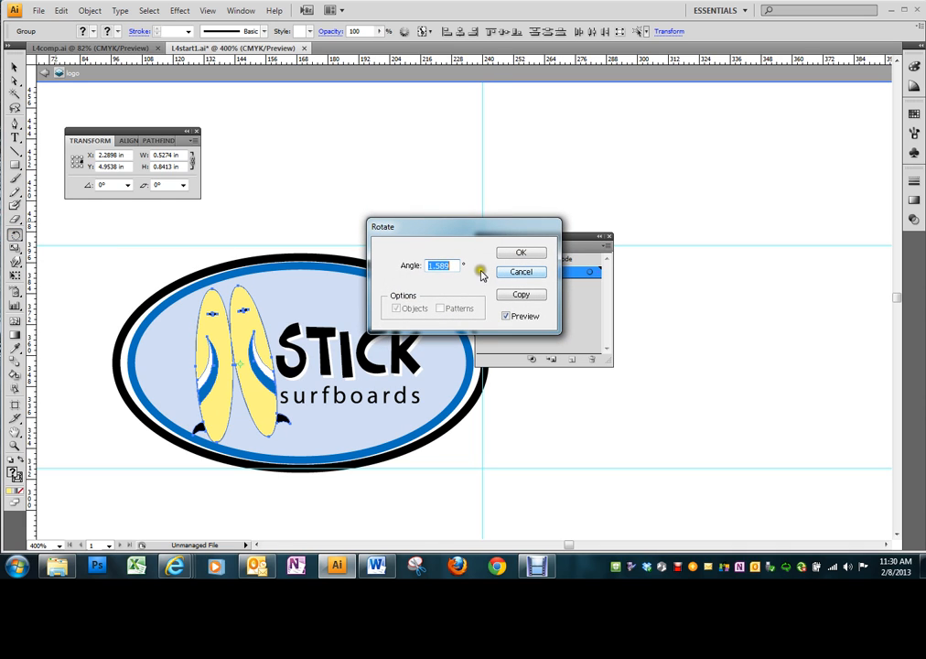
{"action": "left_click", "coordinate": [386, 266]}
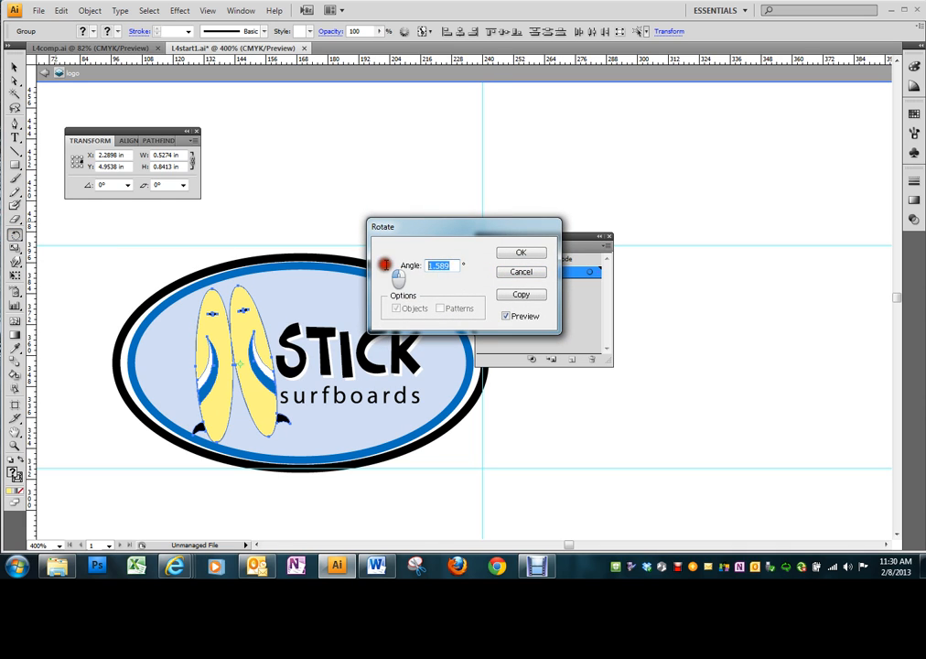
{"action": "type", "text": "10"}
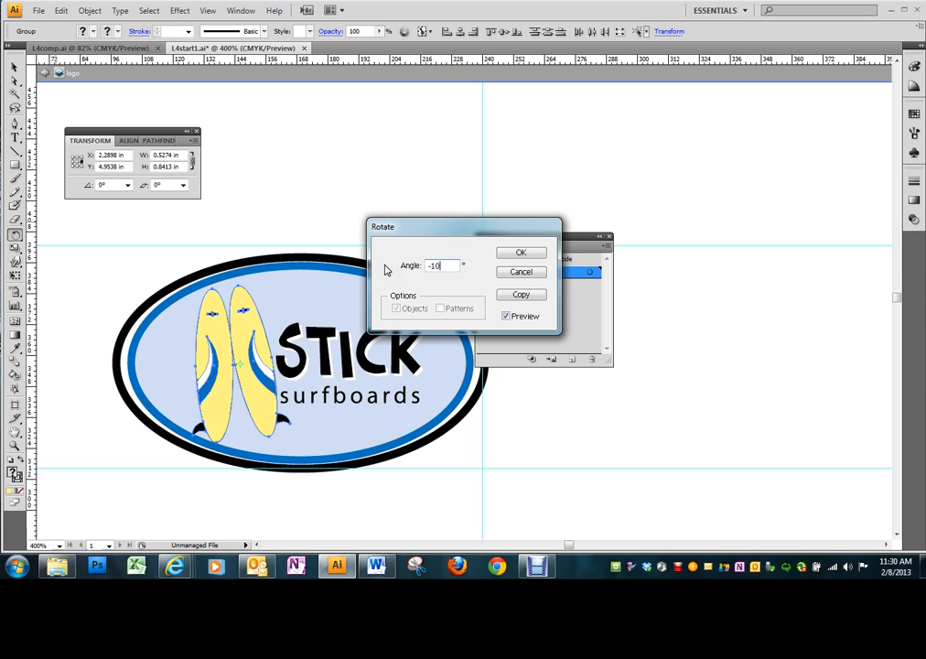
{"action": "left_click", "coordinate": [521, 254]}
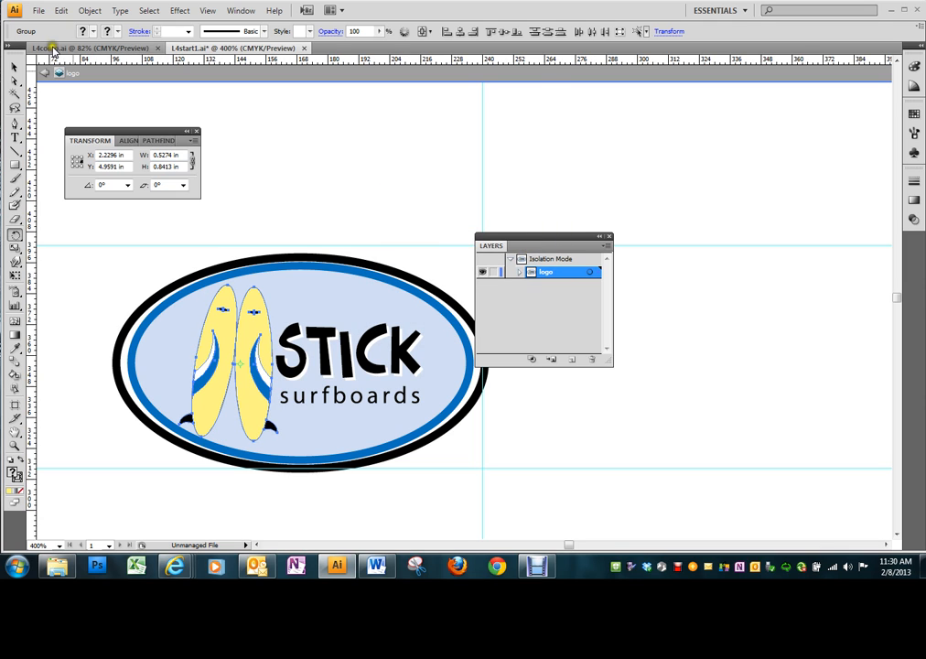
{"action": "left_click", "coordinate": [61, 10]}
{"action": "left_click", "coordinate": [58, 26]}
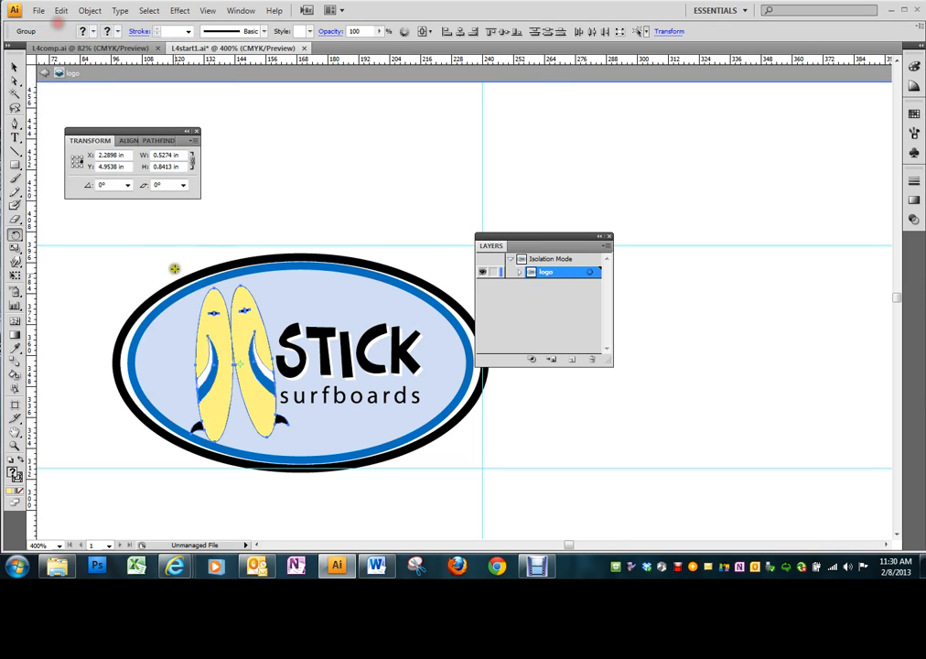
Step: Select only the left surfboard and rotate it by -10°
{"action": "left_click", "coordinate": [17, 69]}
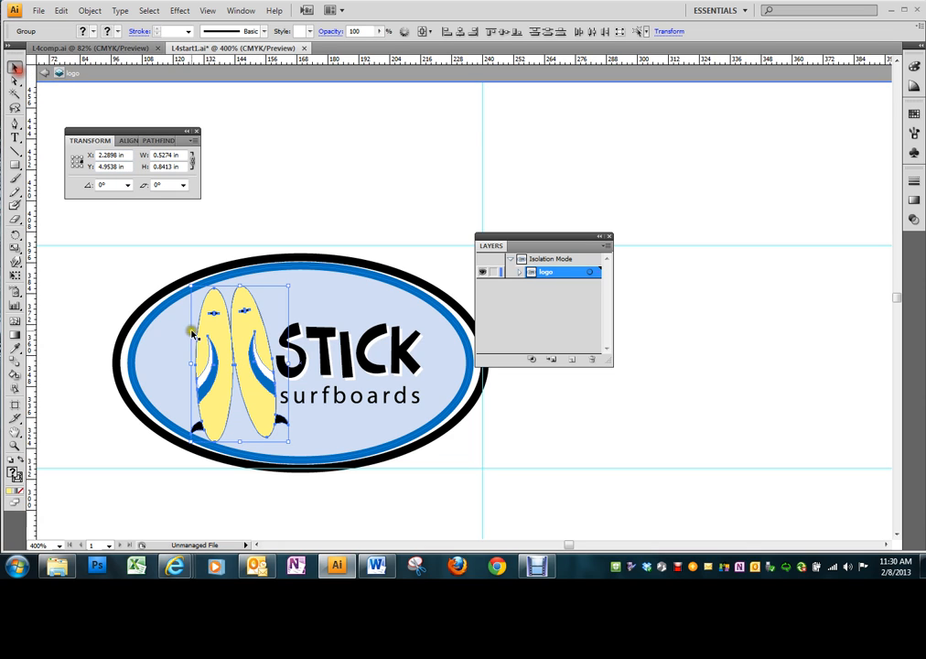
{"action": "left_click", "coordinate": [343, 543]}
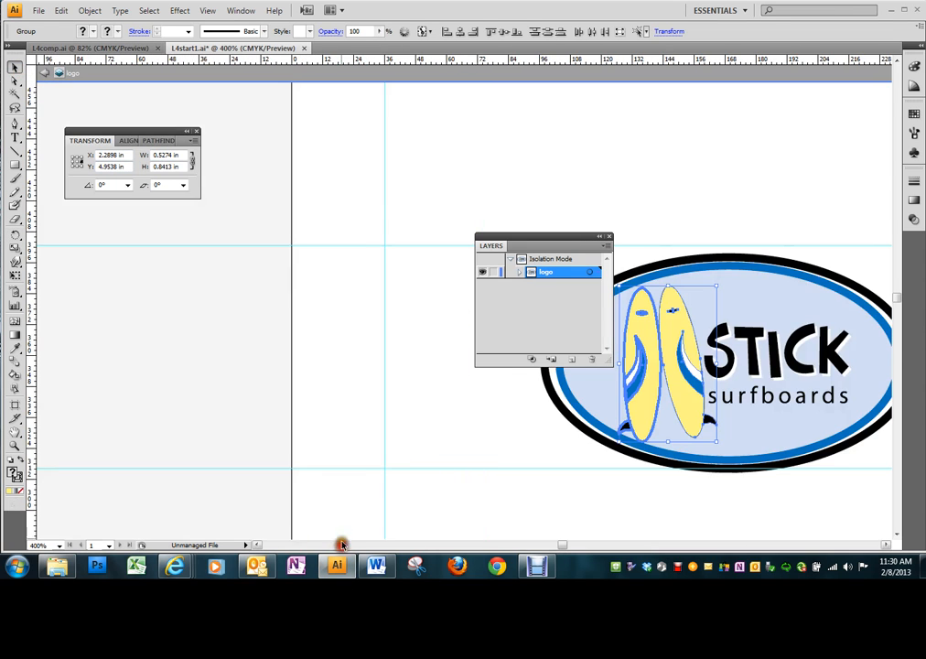
{"action": "left_click", "coordinate": [696, 502]}
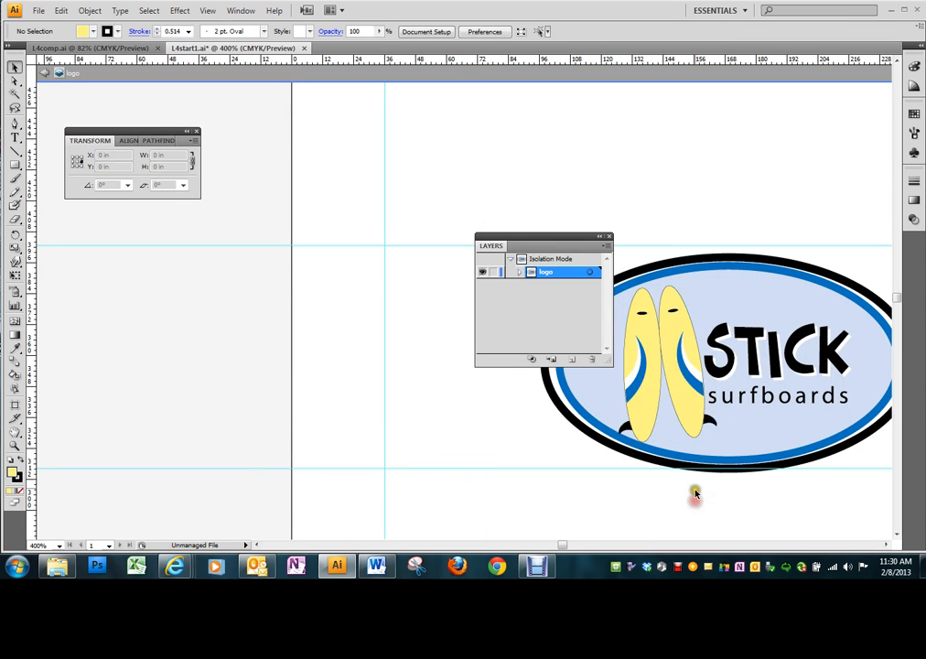
{"action": "left_click", "coordinate": [645, 384]}
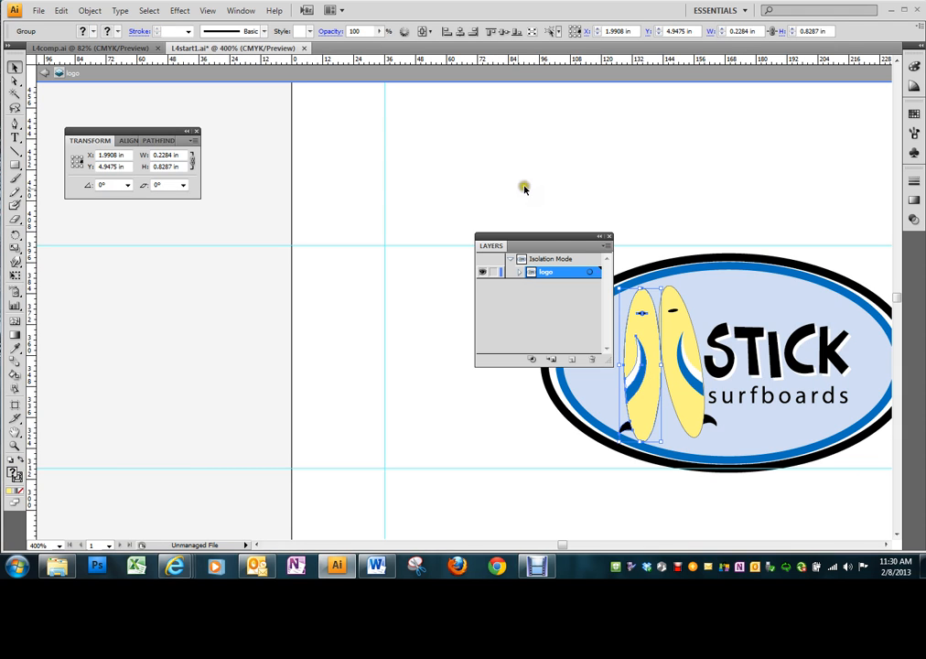
{"action": "left_click_drag", "start_coordinate": [566, 549], "coordinate": [573, 546]}
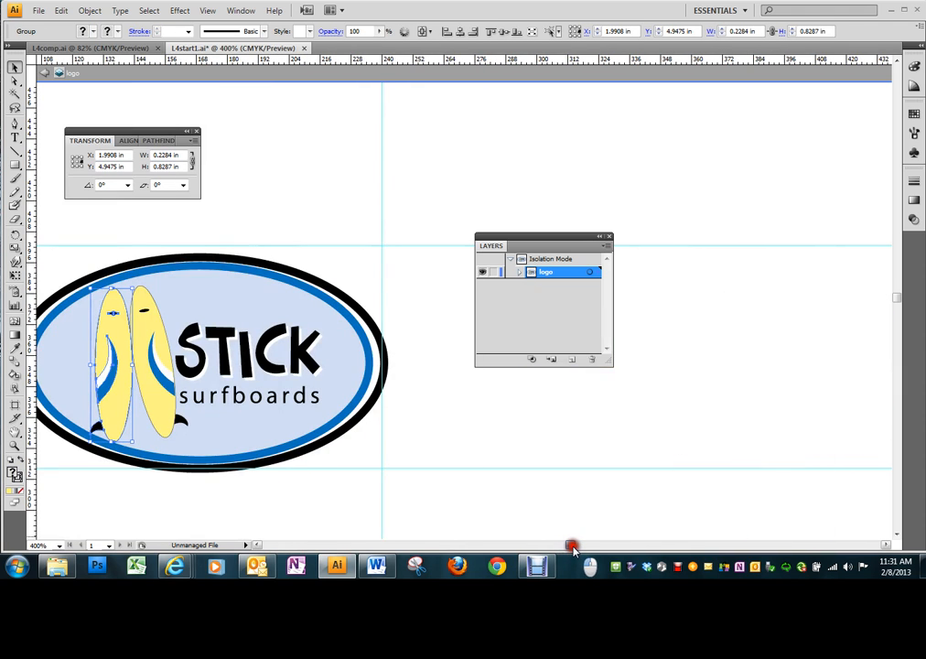
{"action": "left_click", "coordinate": [258, 545]}
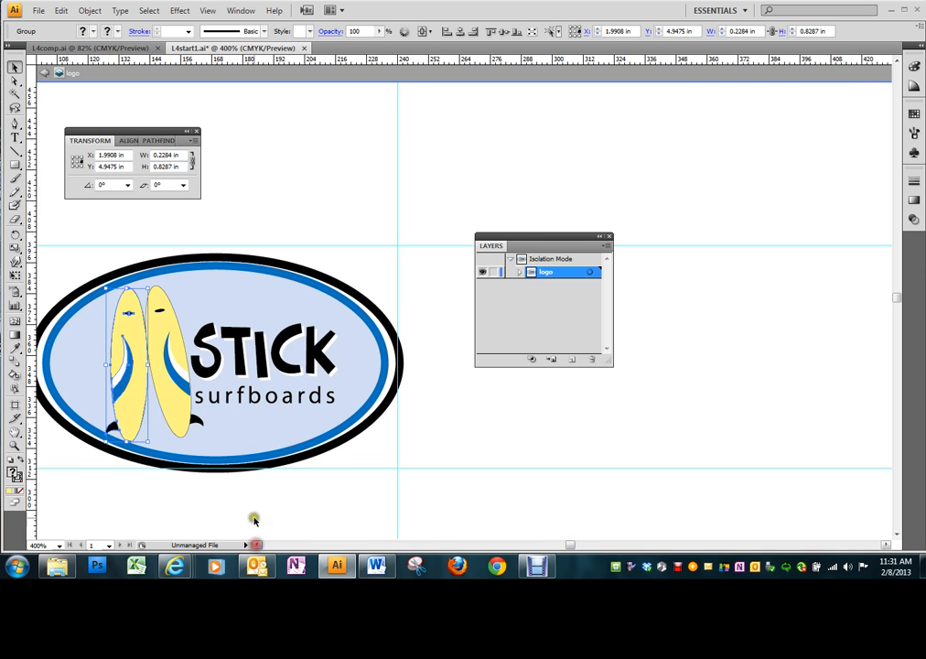
{"action": "double_click", "coordinate": [17, 235]}
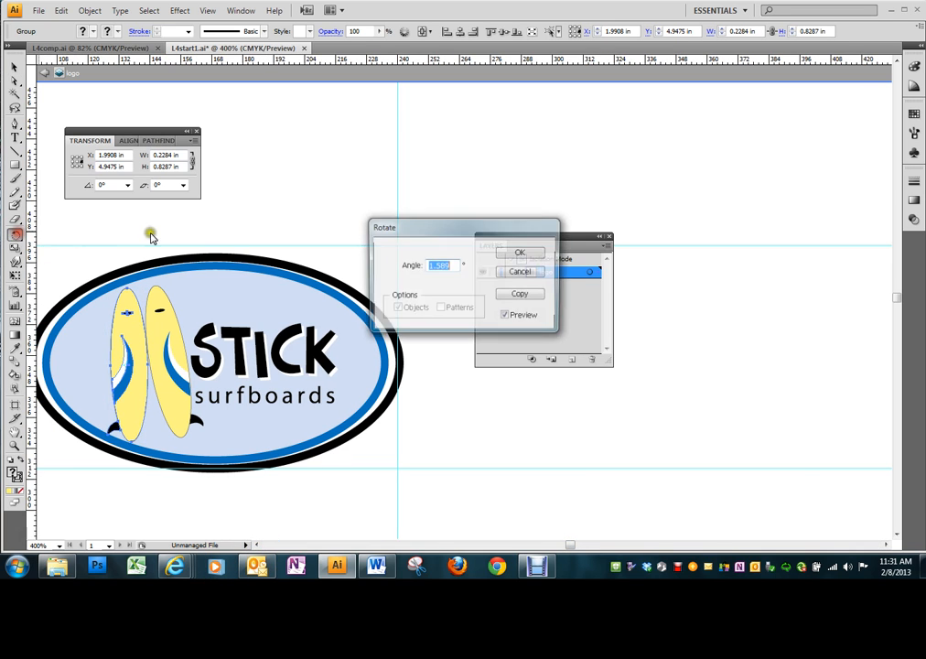
{"action": "type", "text": "-"}
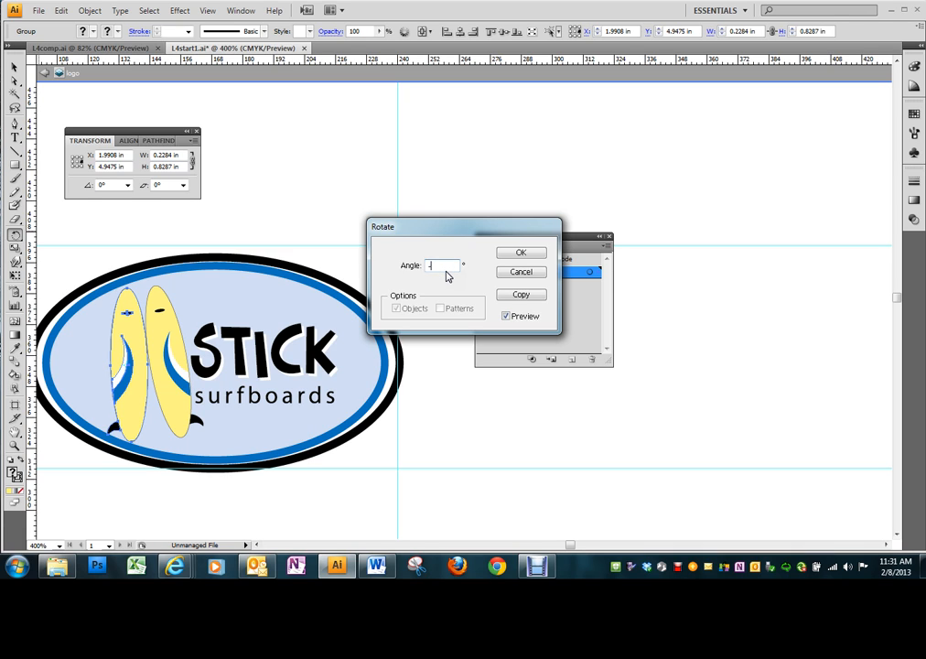
{"action": "type", "text": "10"}
{"action": "key", "text": "Return"}
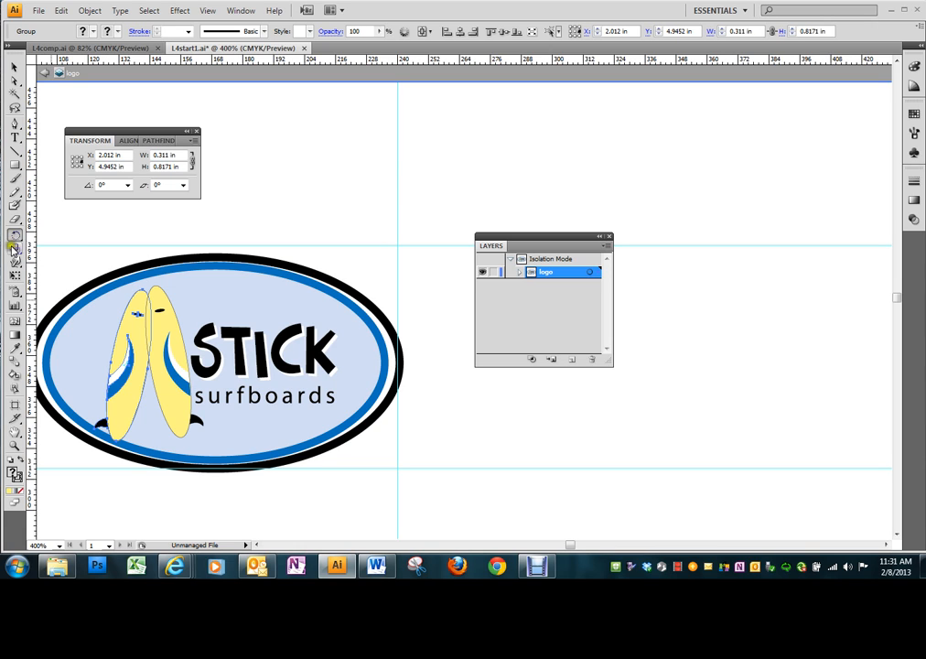
{"action": "left_click", "coordinate": [15, 236]}
{"action": "left_click", "coordinate": [182, 440]}
{"action": "mouse_move", "coordinate": [183, 440]}
{"action": "left_mouse_down"}
{"action": "mouse_move", "coordinate": [195, 434]}
{"action": "mouse_move", "coordinate": [183, 437]}
{"action": "left_mouse_up"}
Step: Select only the right surfboard and rotate it slightly counterclockwise so its lower end swings outward, away from the left surfboard
{"action": "left_click", "coordinate": [14, 67]}
{"action": "left_click", "coordinate": [231, 231]}
{"action": "left_click", "coordinate": [180, 314]}
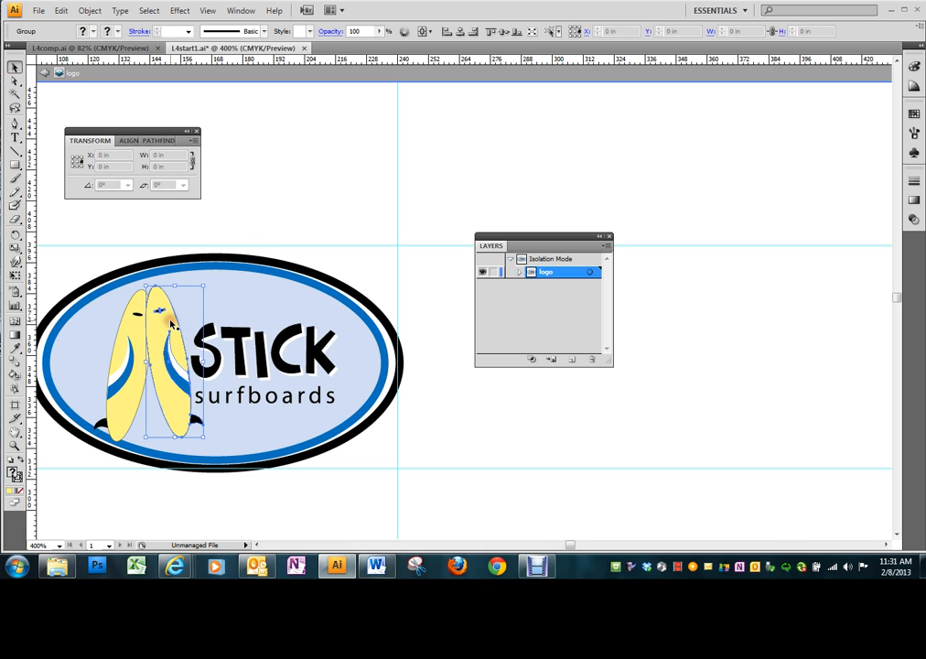
{"action": "left_click", "coordinate": [15, 235]}
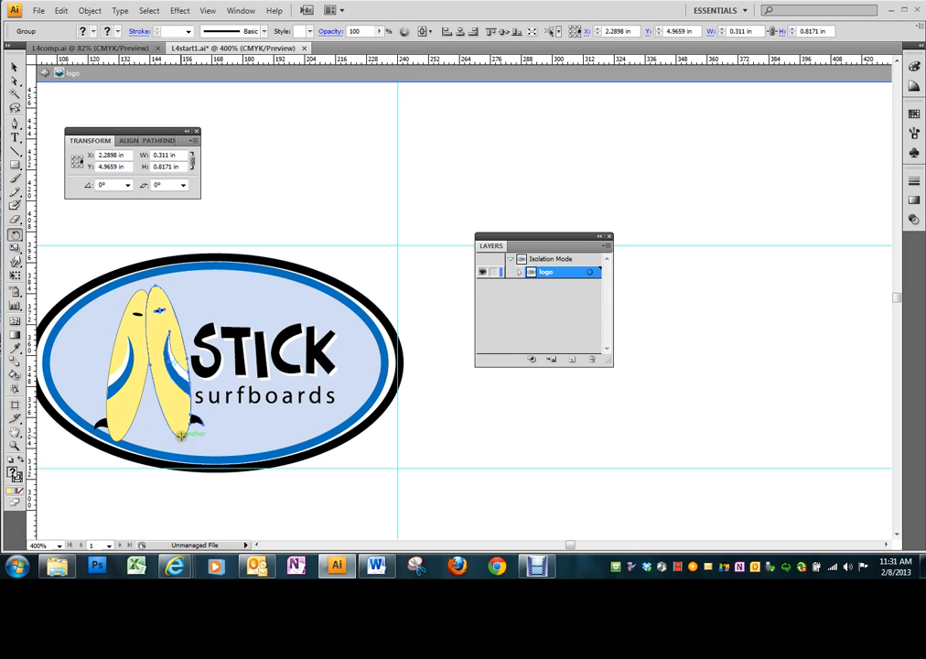
{"action": "left_click", "coordinate": [181, 436]}
{"action": "left_click_drag", "start_coordinate": [181, 435], "coordinate": [188, 433]}
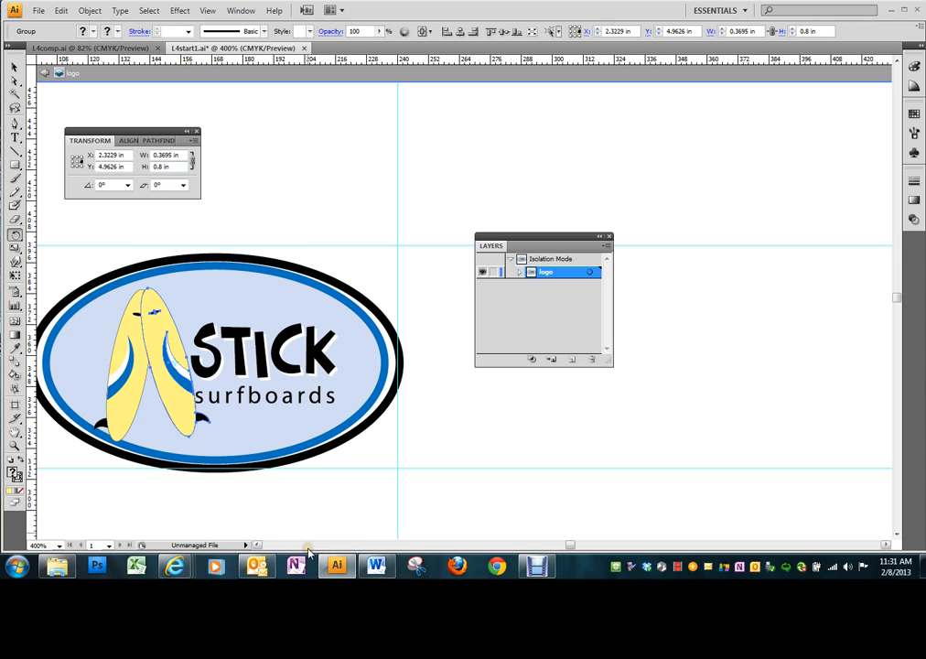
Step: Select the ellipse, both surfboards and the Stick Surfboards text, group them into one object, and deselect it
{"action": "mouse_move", "coordinate": [257, 568]}
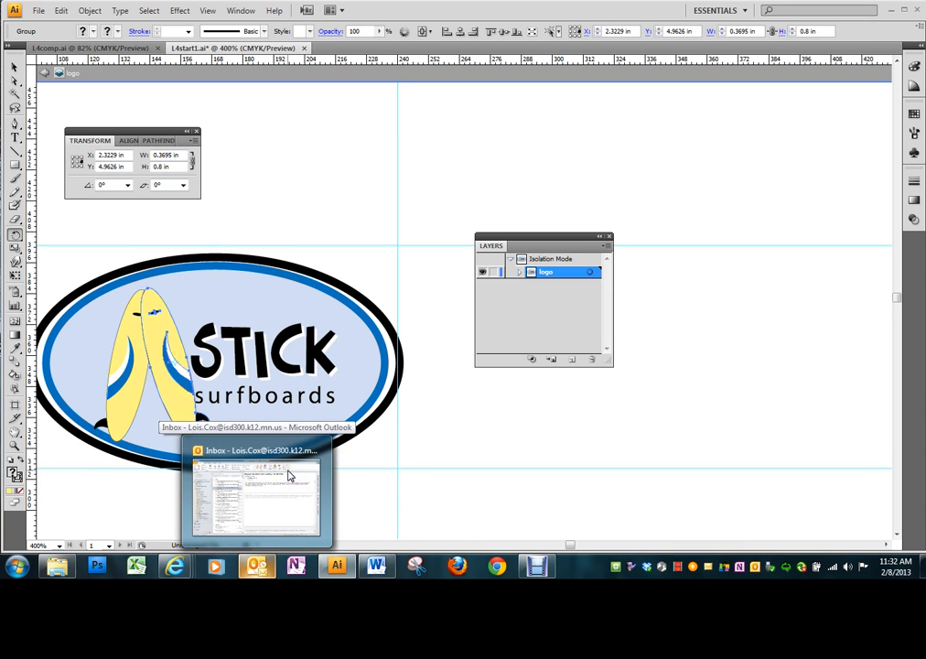
{"action": "key", "text": "ctrl+equal"}
{"action": "key", "text": "ctrl+minus"}
{"action": "key", "text": "ctrl+minus"}
{"action": "key", "text": "ctrl+minus"}
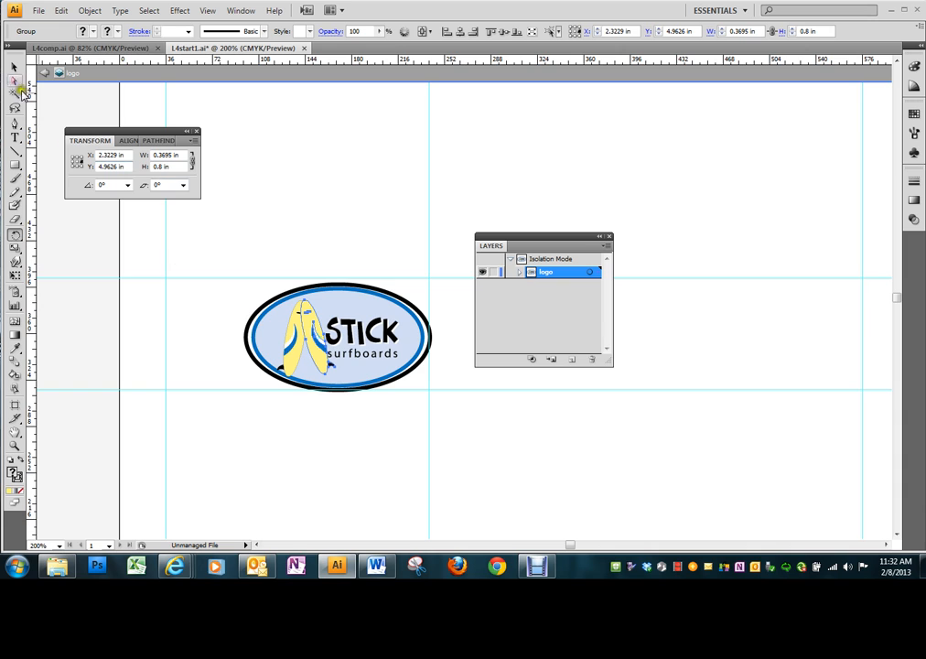
{"action": "left_click", "coordinate": [16, 66]}
{"action": "left_click_drag", "start_coordinate": [209, 263], "coordinate": [461, 408]}
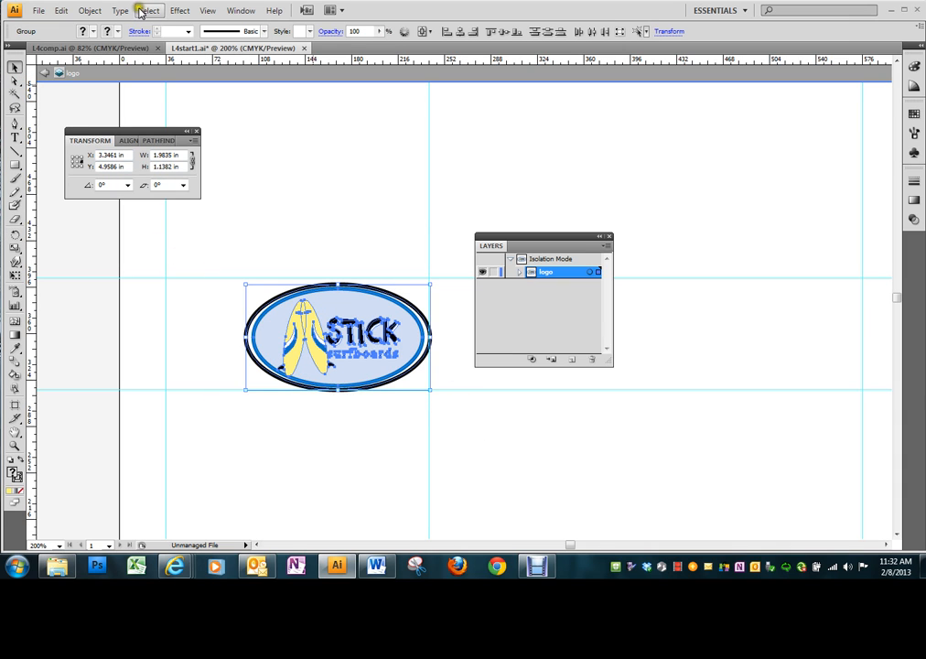
{"action": "left_click", "coordinate": [90, 11]}
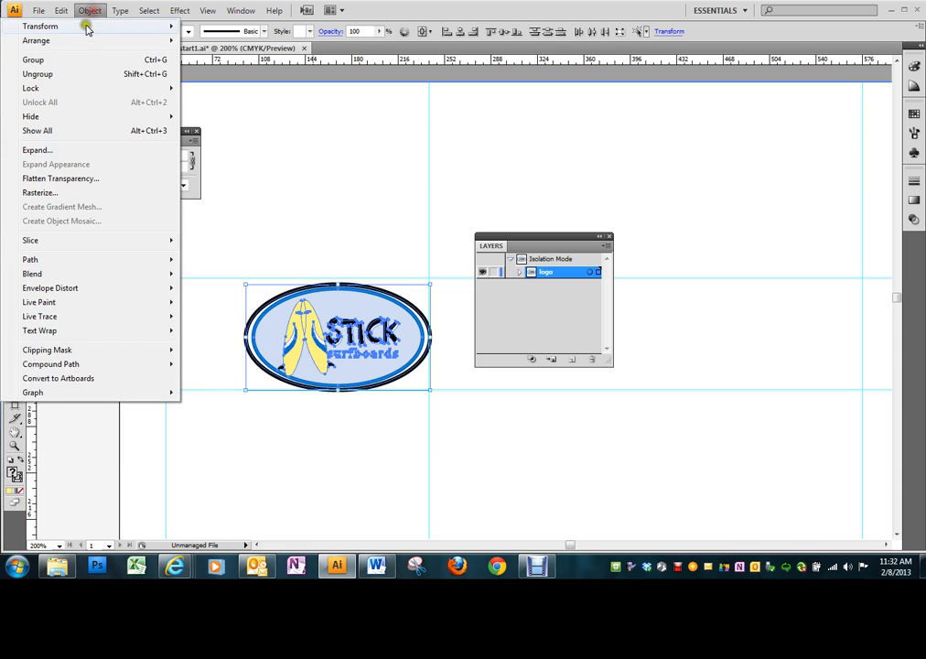
{"action": "left_click", "coordinate": [51, 59]}
{"action": "left_click", "coordinate": [446, 456]}
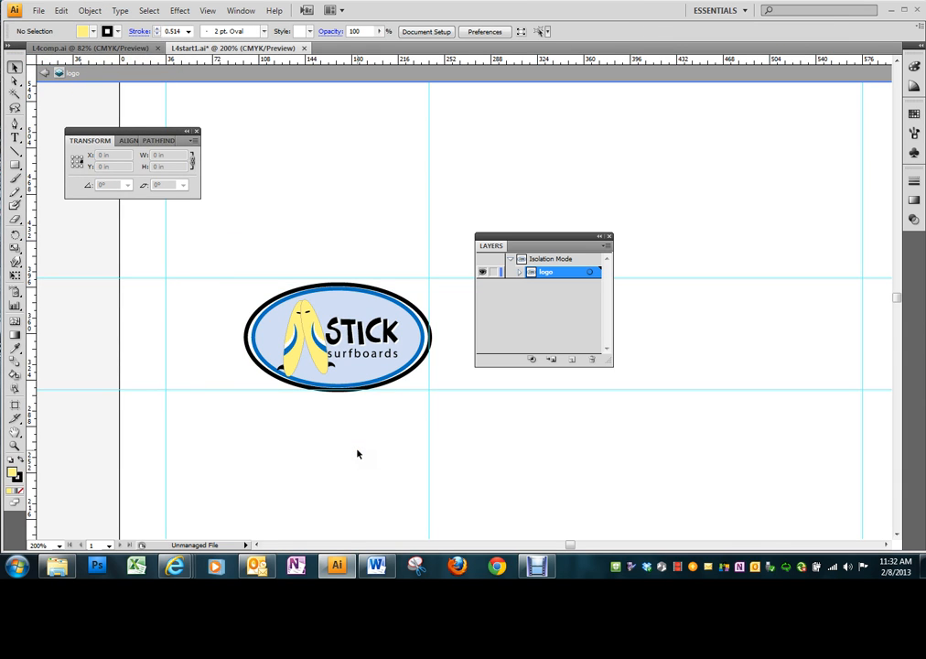
Step: Move the Layers panel off the artboard and exit isolation mode to return to the full document's layers
{"action": "key", "text": "ctrl+minus"}
{"action": "key", "text": "ctrl+minus"}
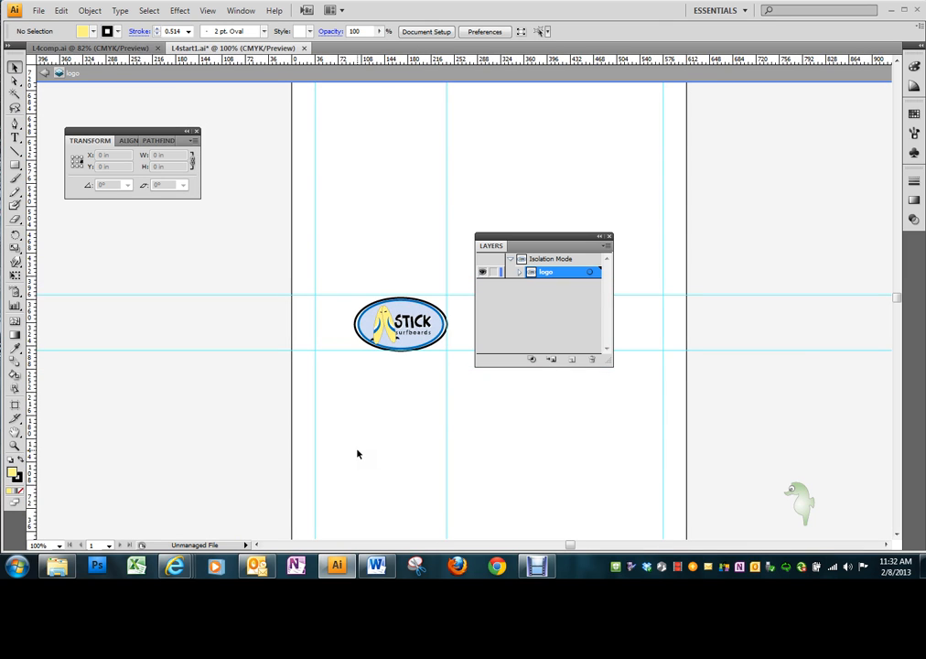
{"action": "left_click_drag", "start_coordinate": [522, 236], "coordinate": [739, 165]}
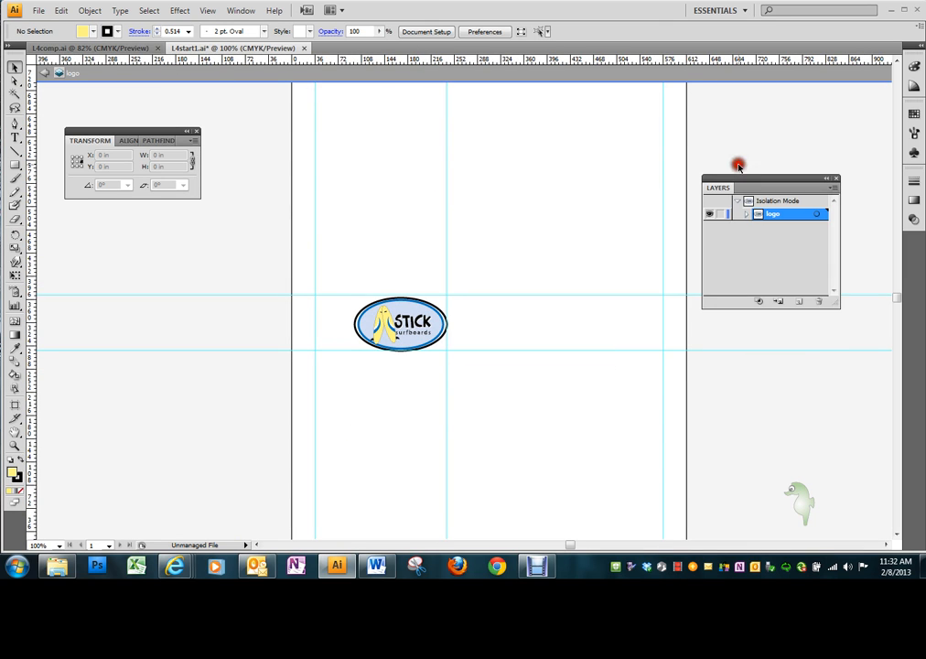
{"action": "left_click", "coordinate": [747, 214]}
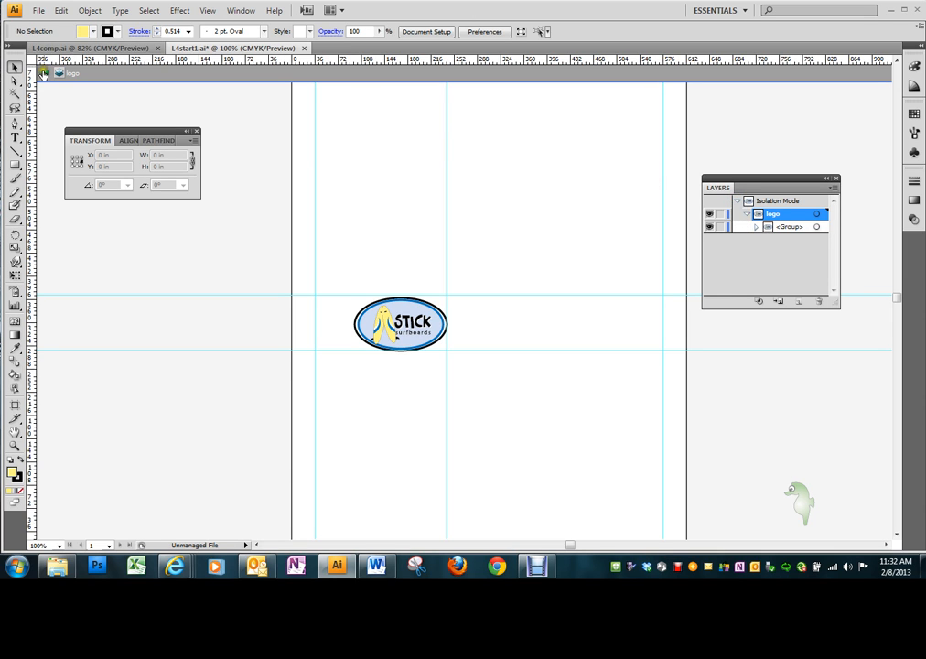
{"action": "left_click", "coordinate": [41, 73]}
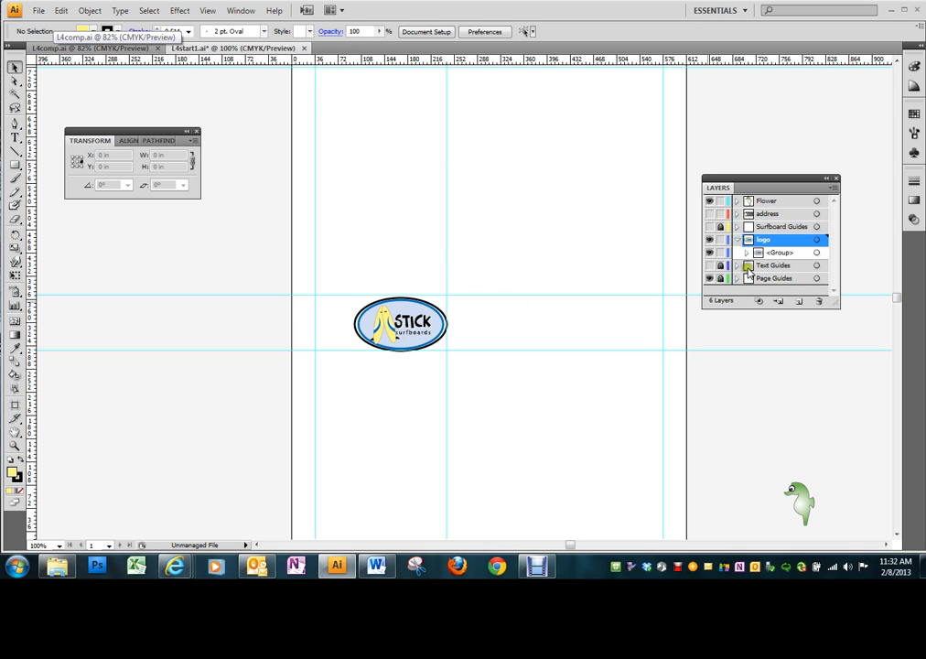
Step: Show the address layer and move the grouped logo to the page's upper-left corner, with its left edge on the left margin guide
{"action": "left_click", "coordinate": [709, 213]}
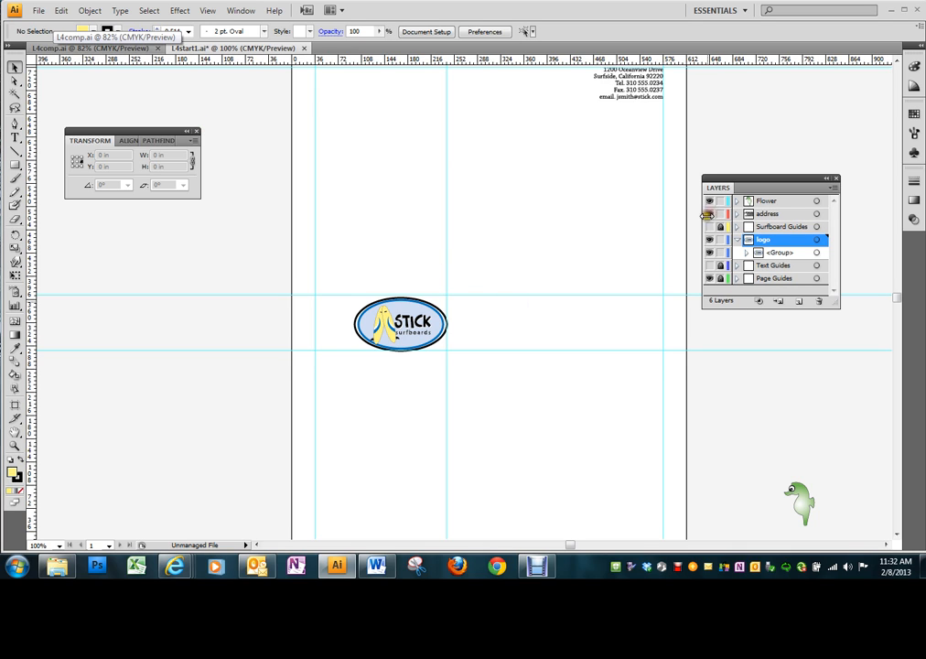
{"action": "scroll", "coordinate": [706, 216], "scroll_direction": "up", "scroll_amount": 1}
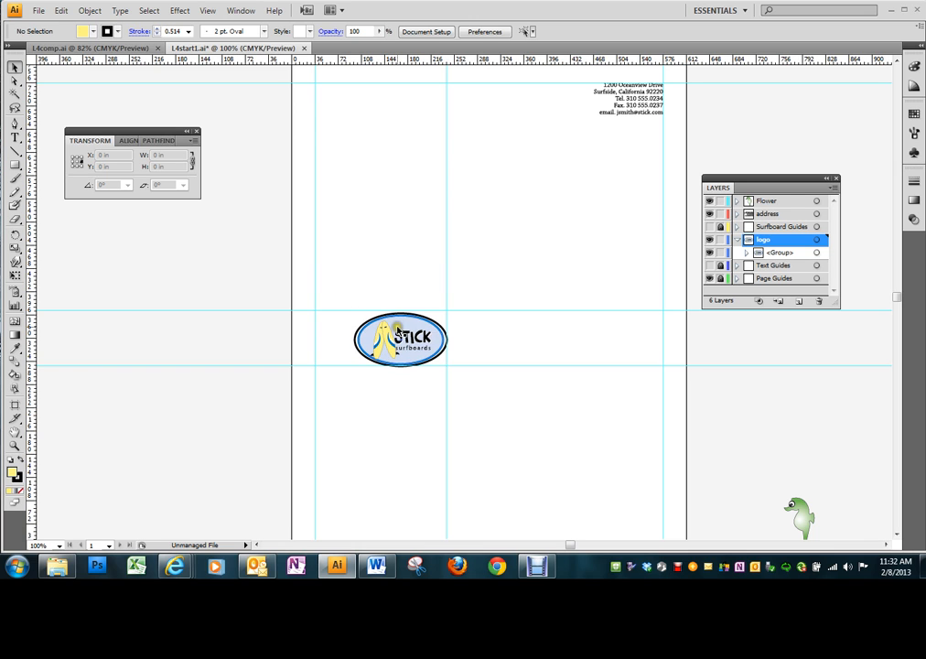
{"action": "left_click_drag", "start_coordinate": [396, 337], "coordinate": [359, 87]}
{"action": "left_click", "coordinate": [527, 254]}
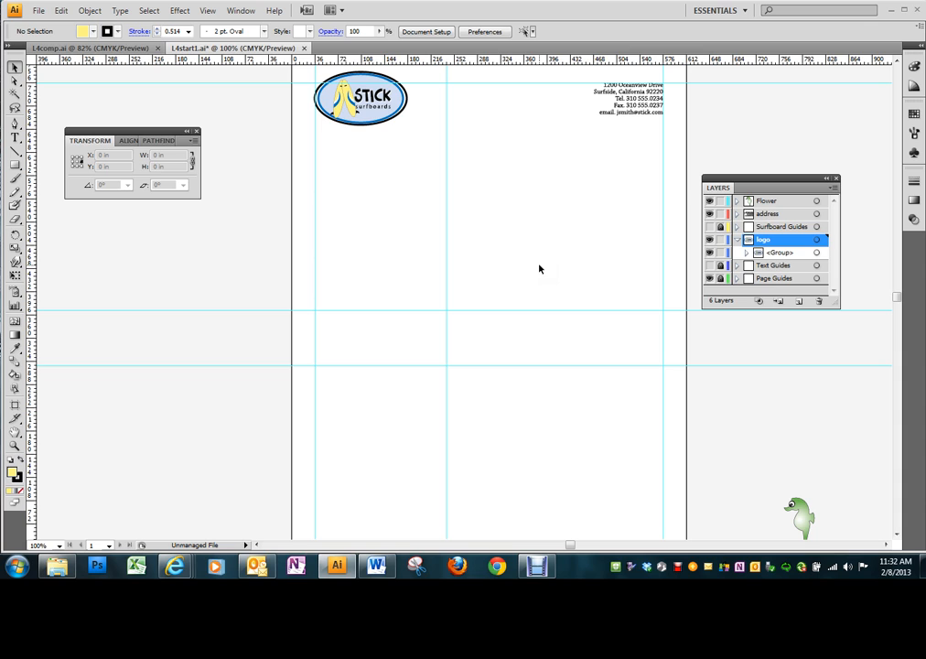
Step: Toggle the logo layer off and back on, and hide the Page Guides layer to show the letterhead without guides
{"action": "left_click", "coordinate": [709, 240]}
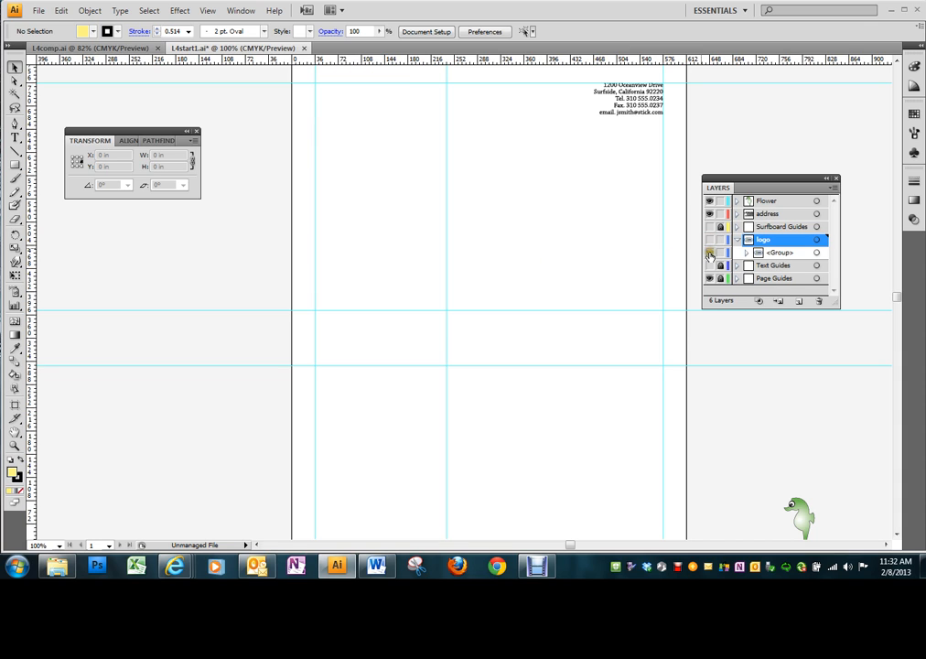
{"action": "left_click", "coordinate": [709, 238]}
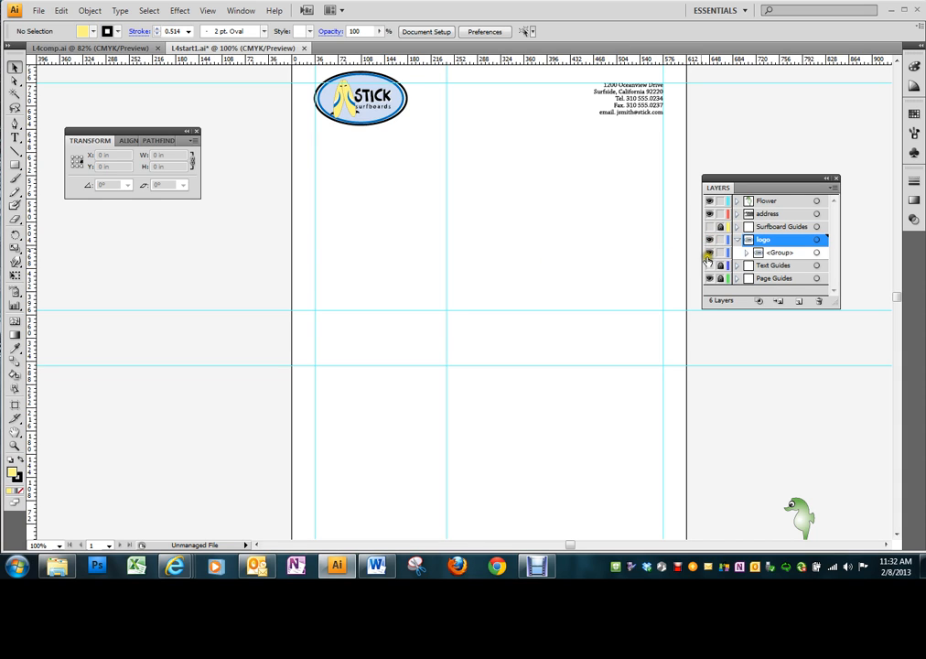
{"action": "left_click", "coordinate": [710, 279]}
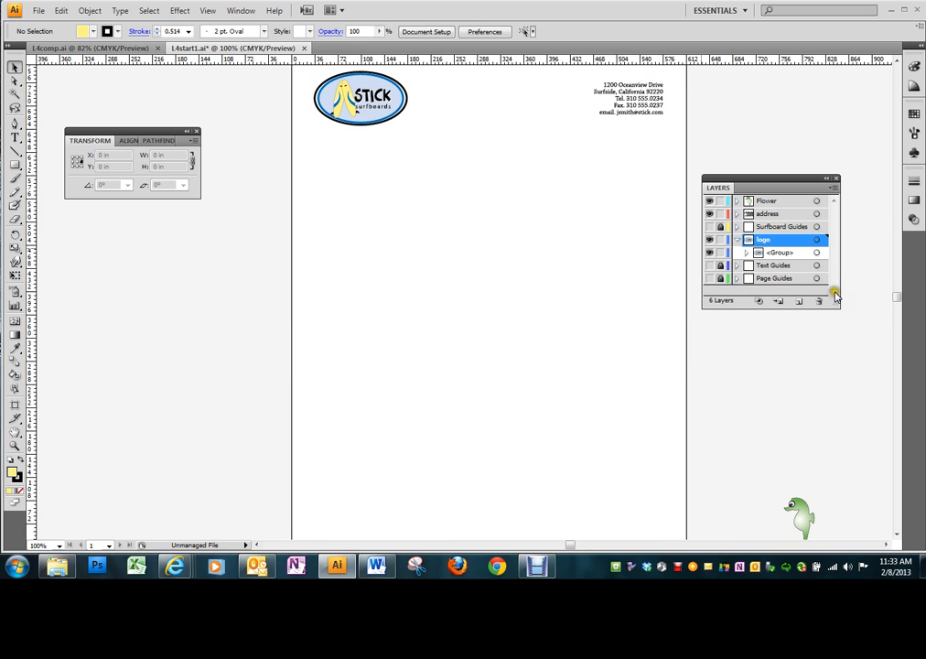
{"action": "scroll", "coordinate": [519, 247], "scroll_direction": "up", "scroll_amount": 1}
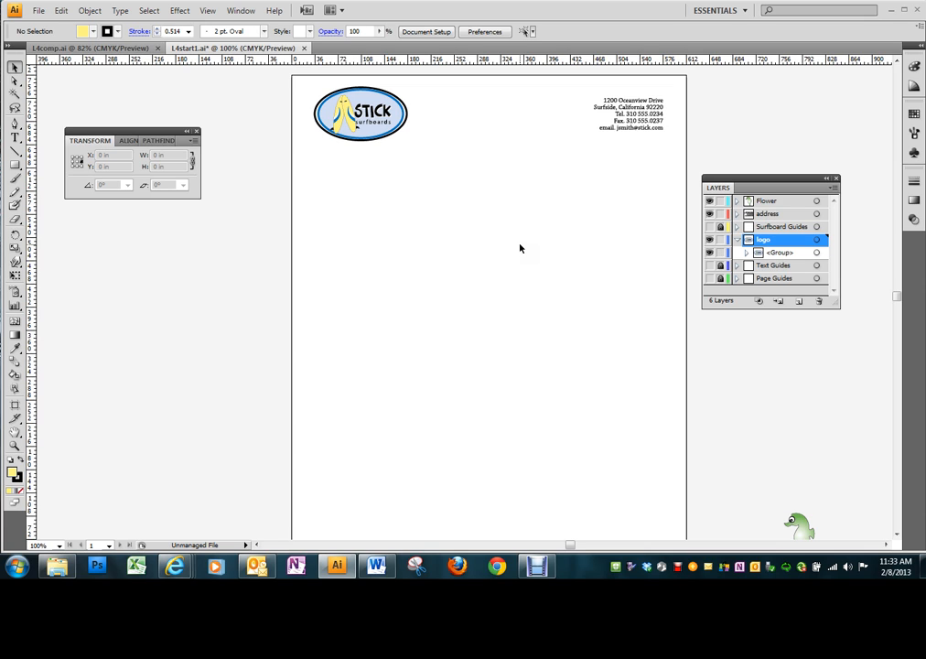
{"action": "left_click", "coordinate": [317, 235]}
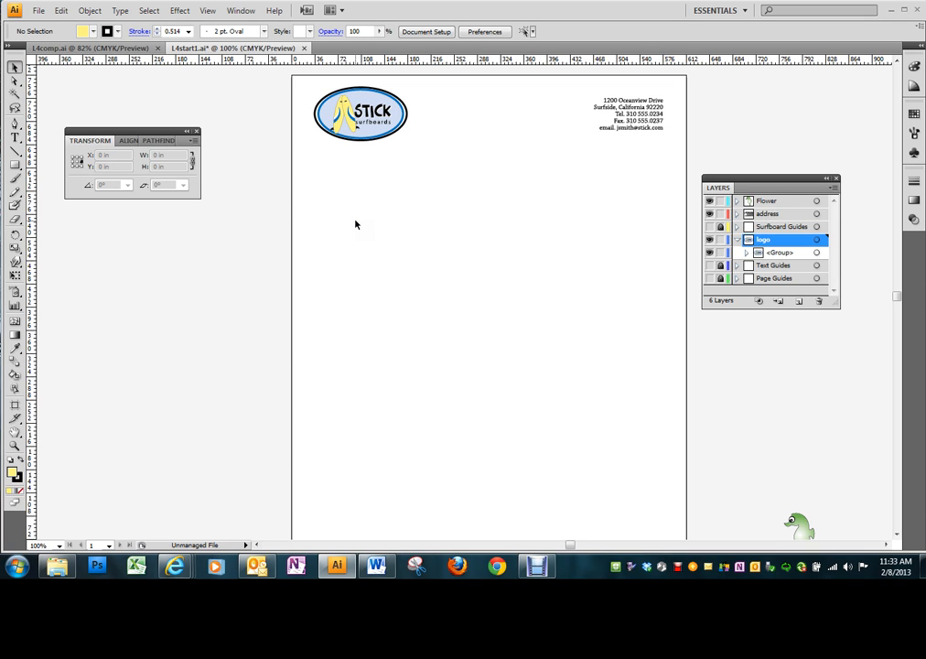